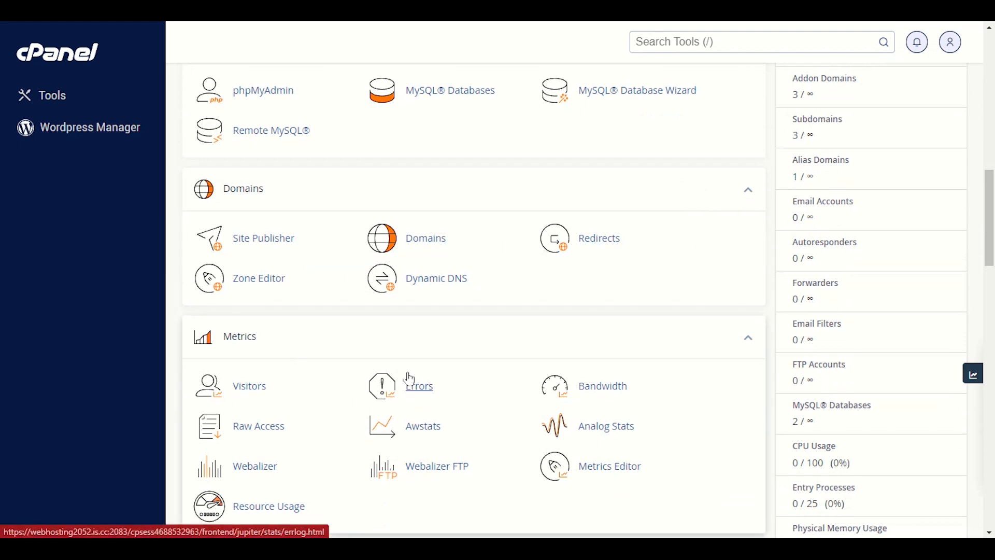
pyautogui.scroll(-3, 409, 379)
pyautogui.scroll(5, 409, 379)
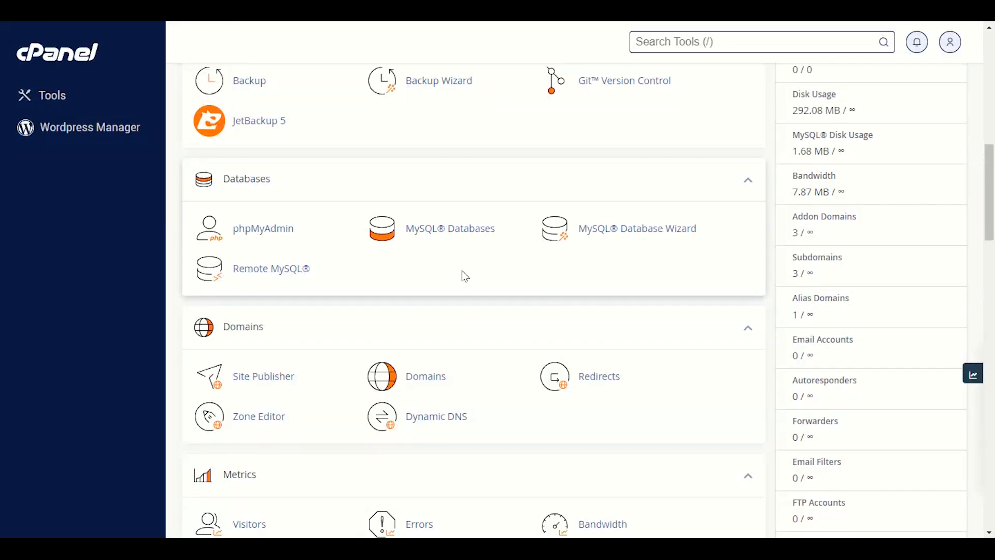
pyautogui.scroll(6, 464, 276)
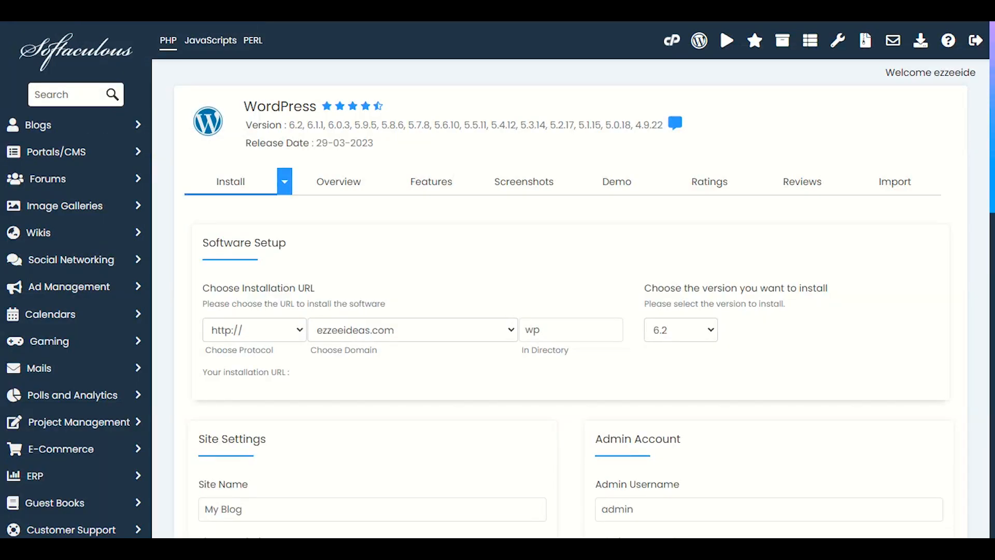
pyautogui.scroll(-2, 451, 236)
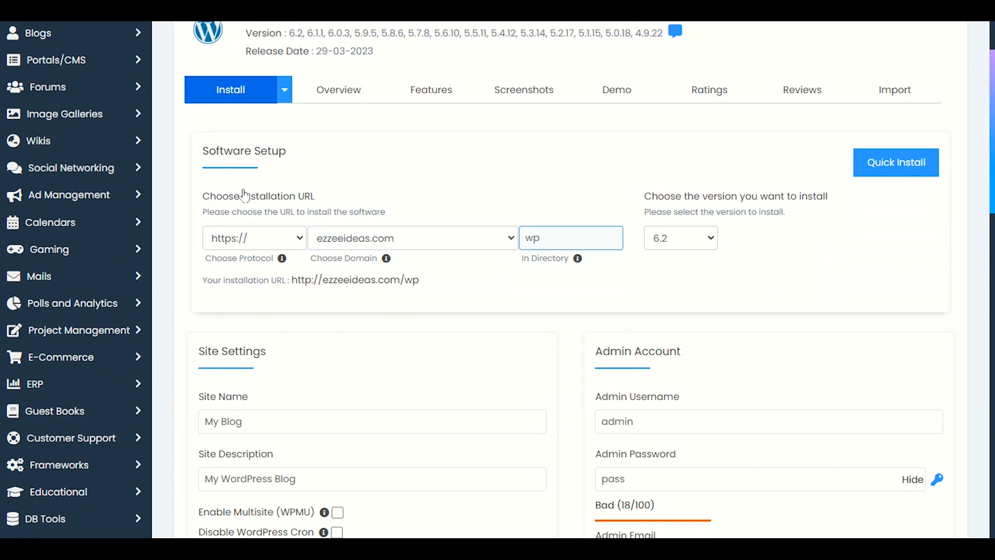
pyautogui.click(273, 243)
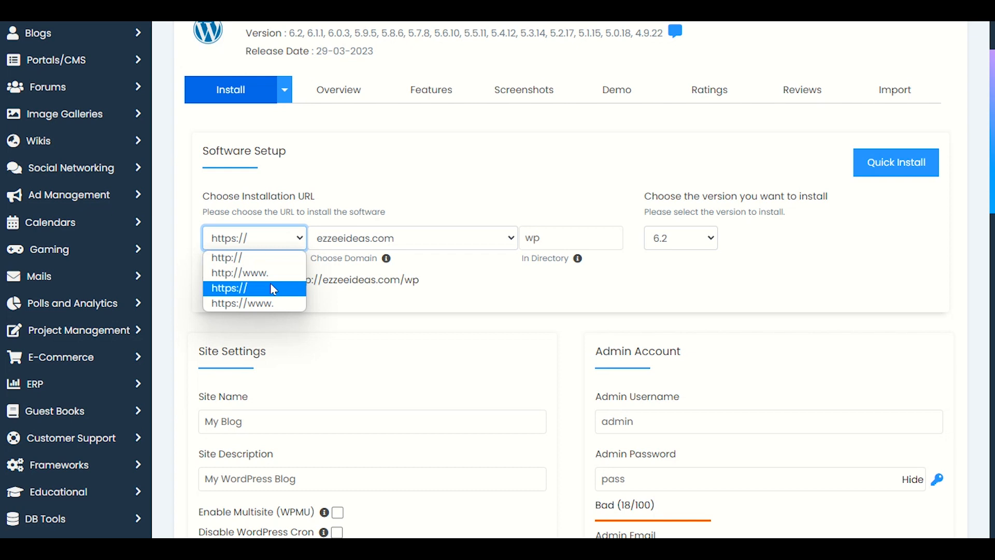
pyautogui.click(255, 294)
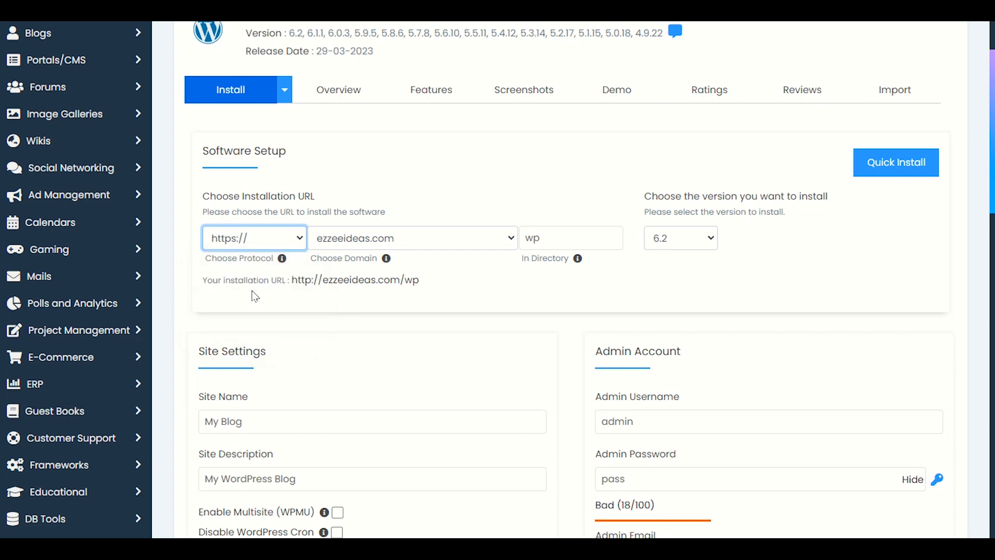
pyautogui.doubleClick(530, 239)
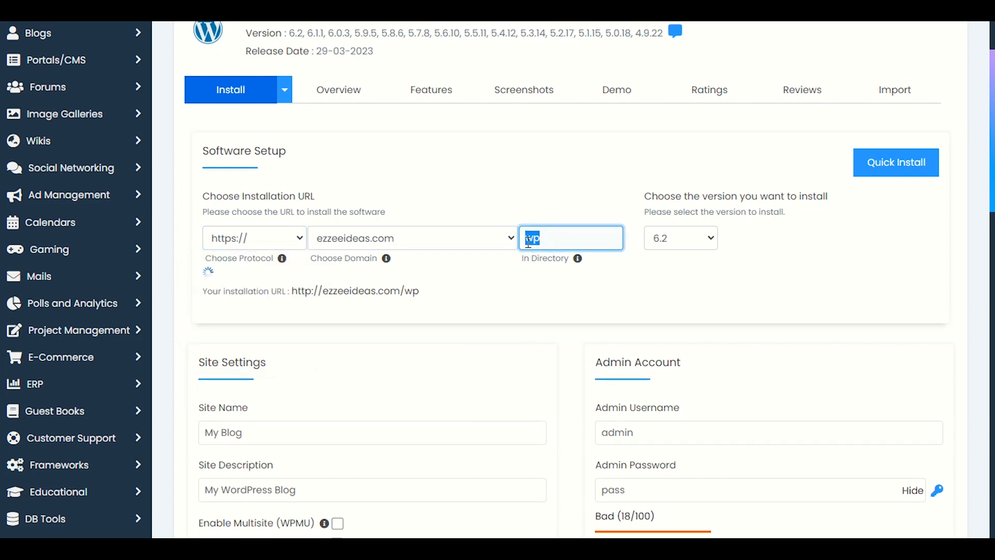
pyautogui.press('BackSpace')
pyautogui.click(522, 279)
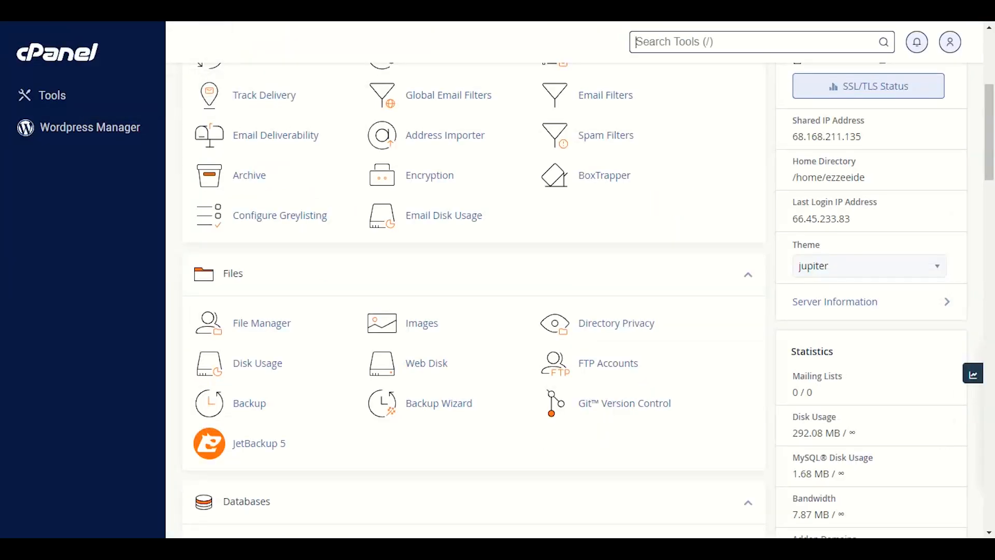
# - Open the domain management page in cPanel and start creating a new domain
pyautogui.scroll(5, 376, 314)
pyautogui.scroll(-15, 375, 315)
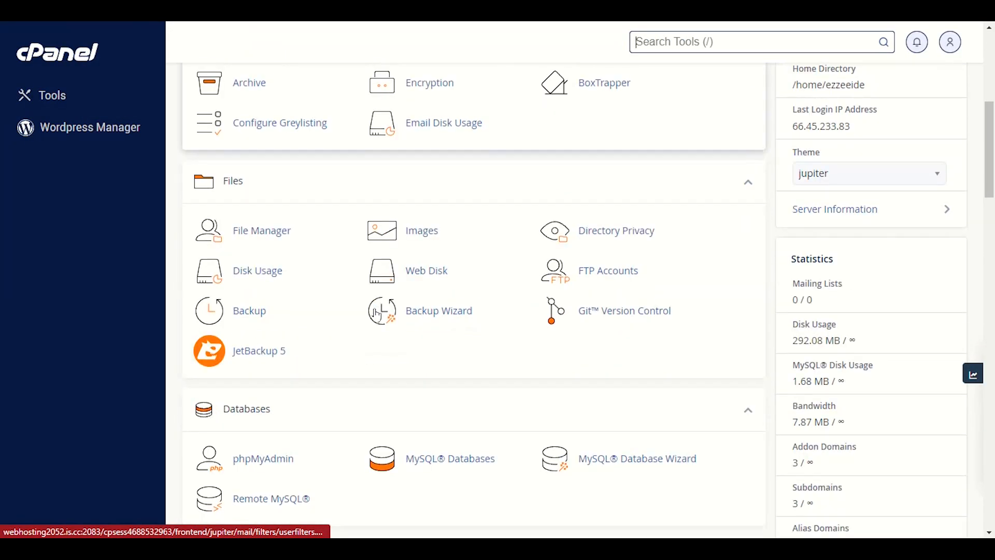
pyautogui.scroll(5, 377, 314)
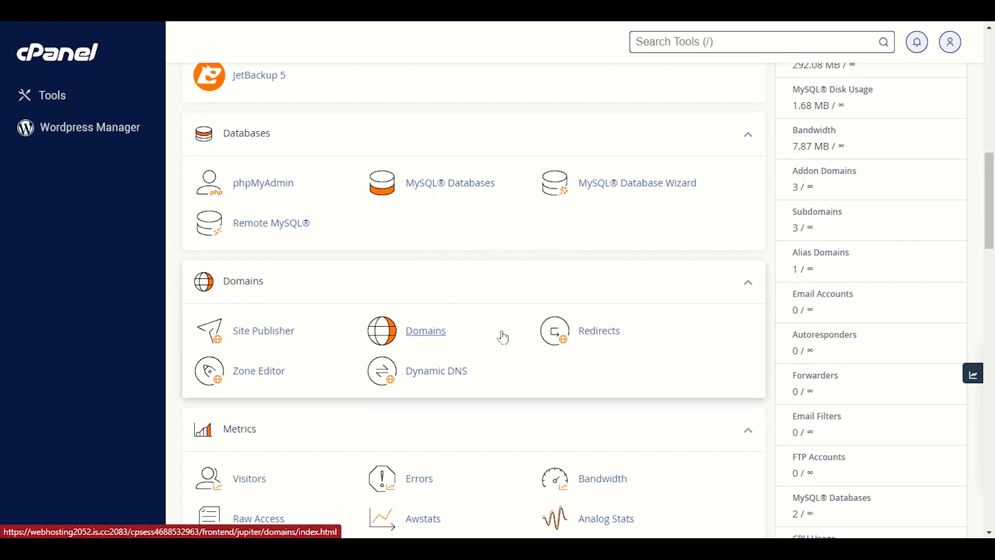
pyautogui.click(420, 334)
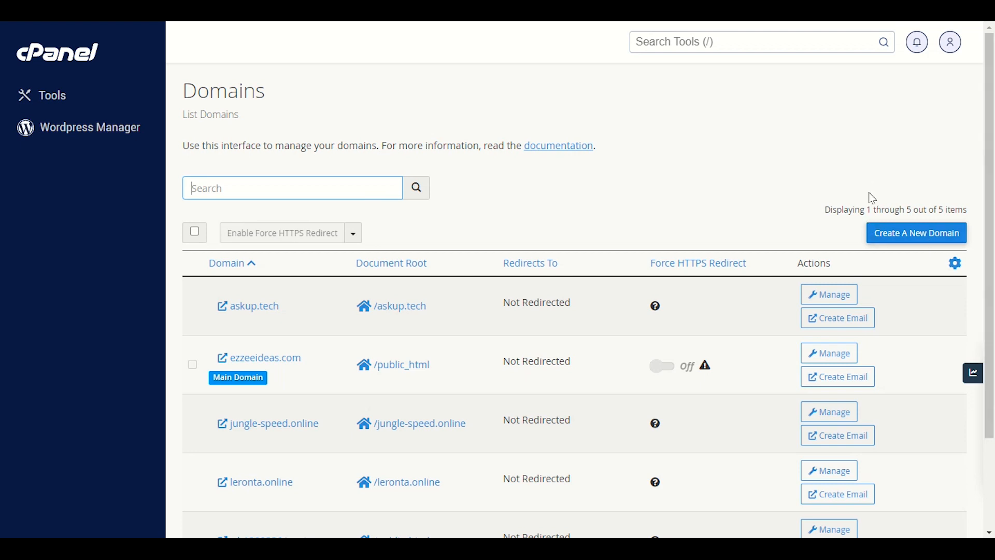
pyautogui.click(882, 238)
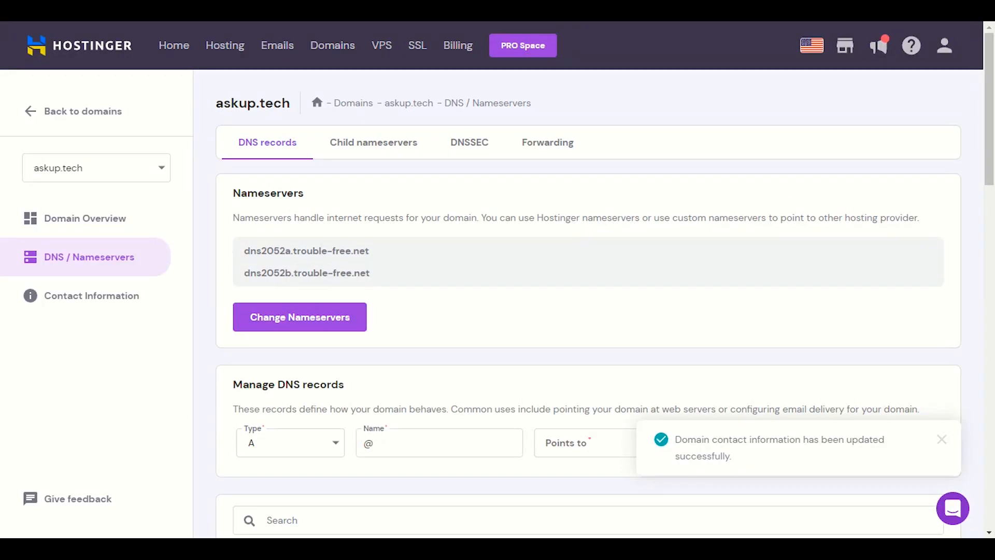
# - Switch to Hostinger, open the overview of the seo-tools.online domain and copy its domain name
pyautogui.click(119, 213)
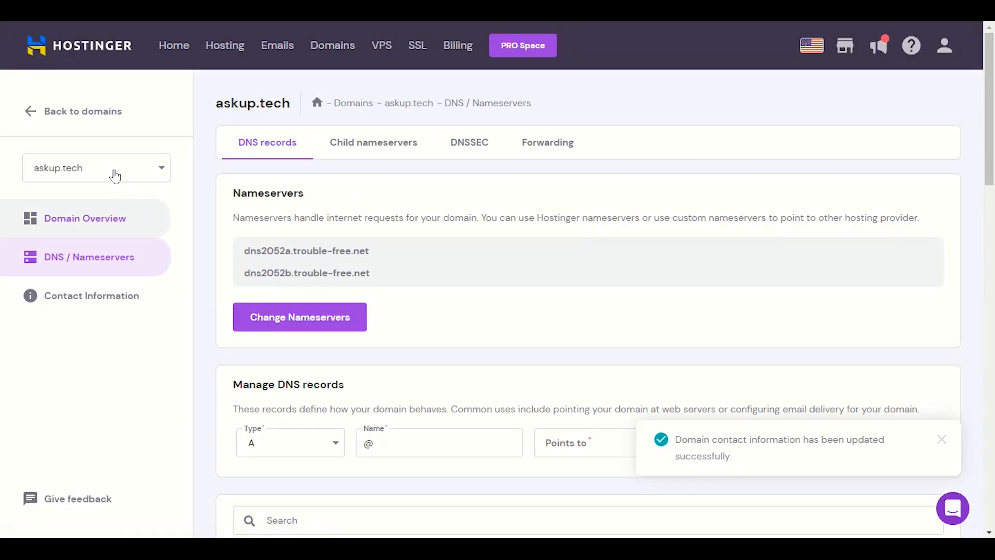
pyautogui.click(142, 177)
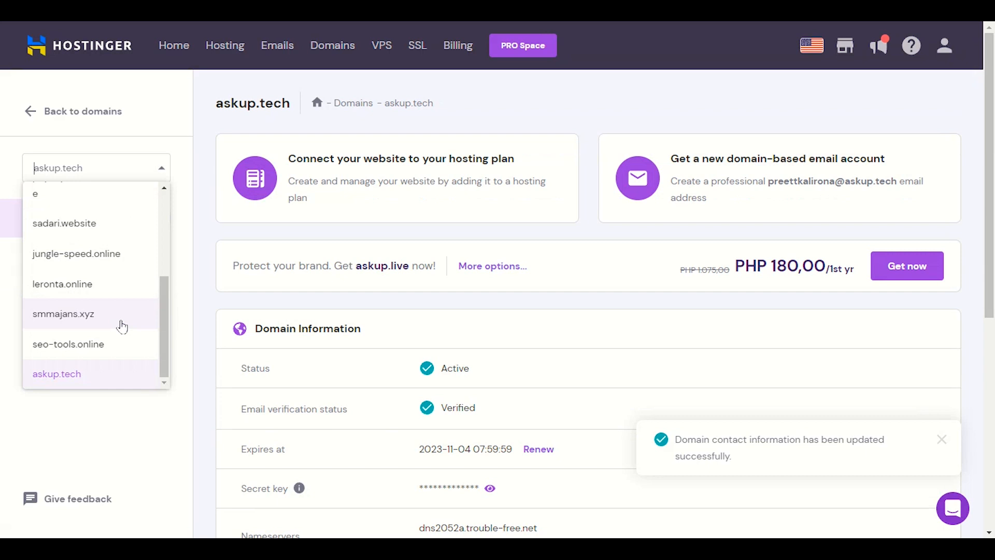
pyautogui.scroll(-2, 123, 327)
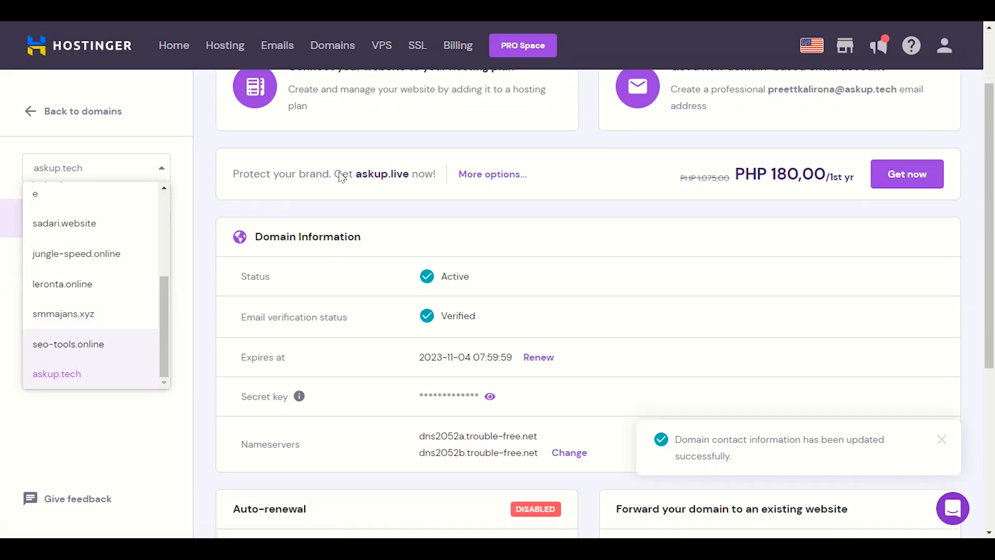
pyautogui.moveTo(325, 107); pyautogui.dragTo(217, 106)
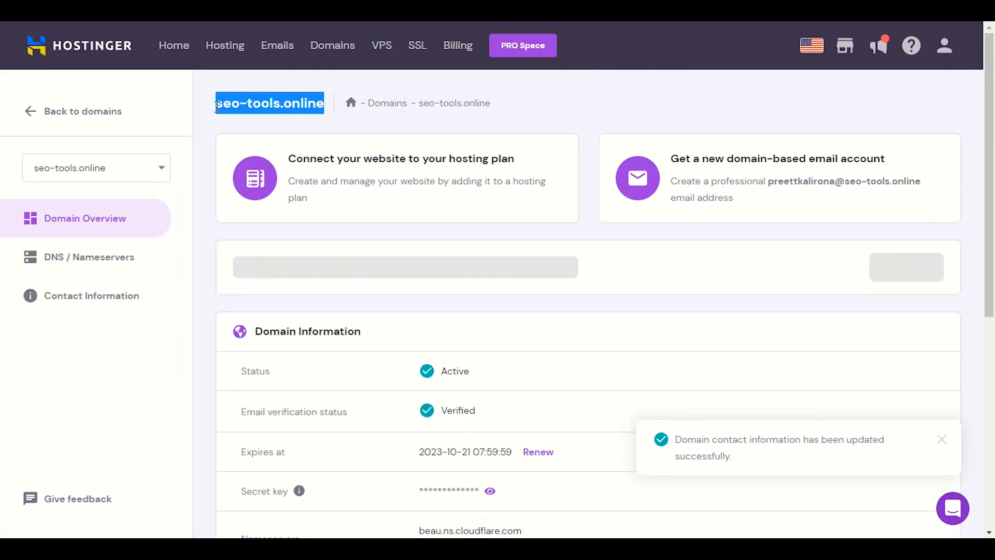
pyautogui.rightClick(217, 106)
pyautogui.click(233, 122)
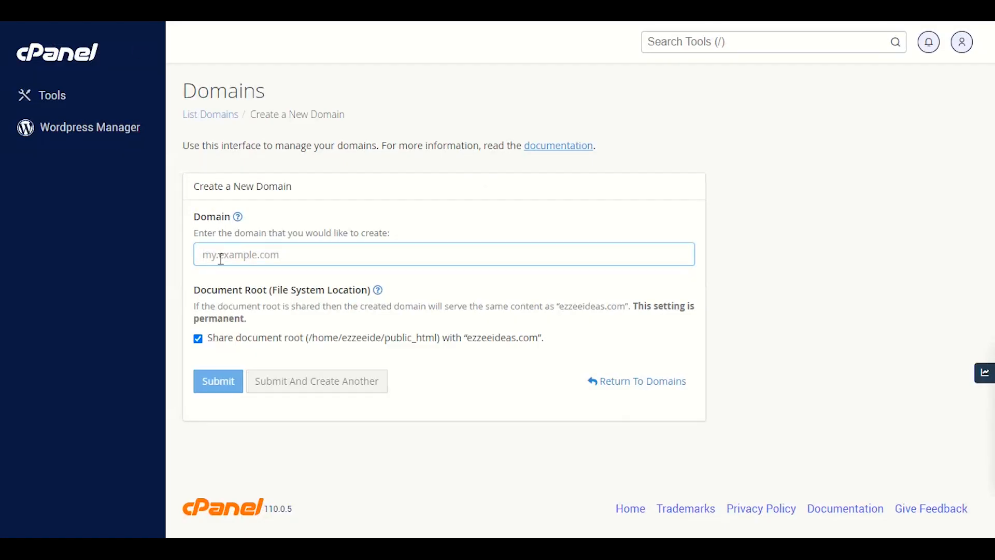
# - Back in cPanel, create the domain seo-tools.online with its own document root instead of sharing the one of ezzeeideas.com
pyautogui.rightClick(220, 259)
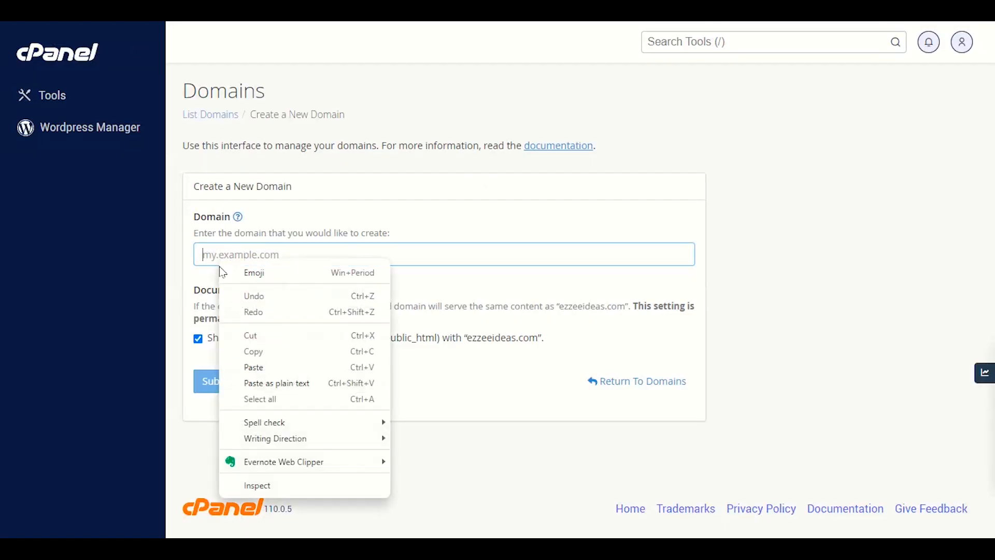
pyautogui.click(236, 372)
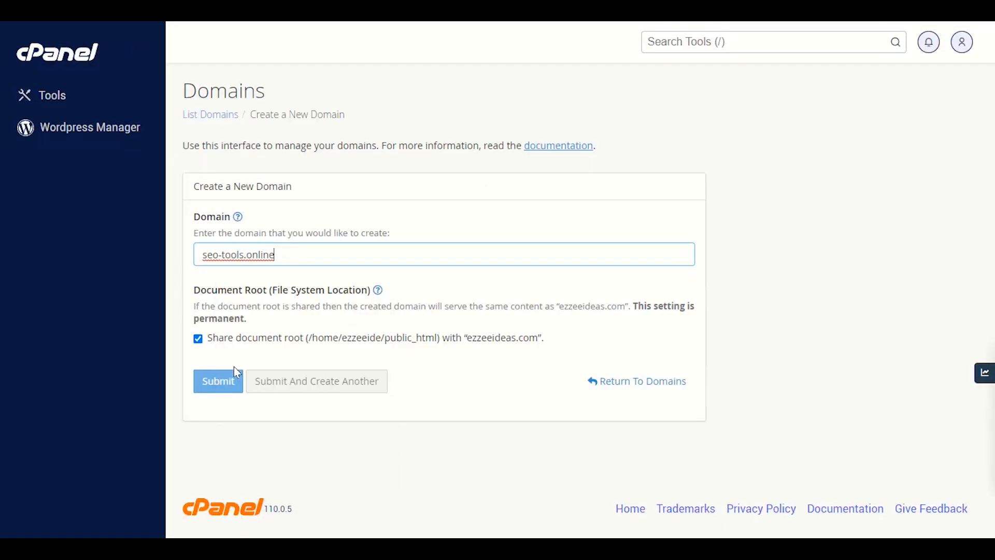
pyautogui.click(199, 340)
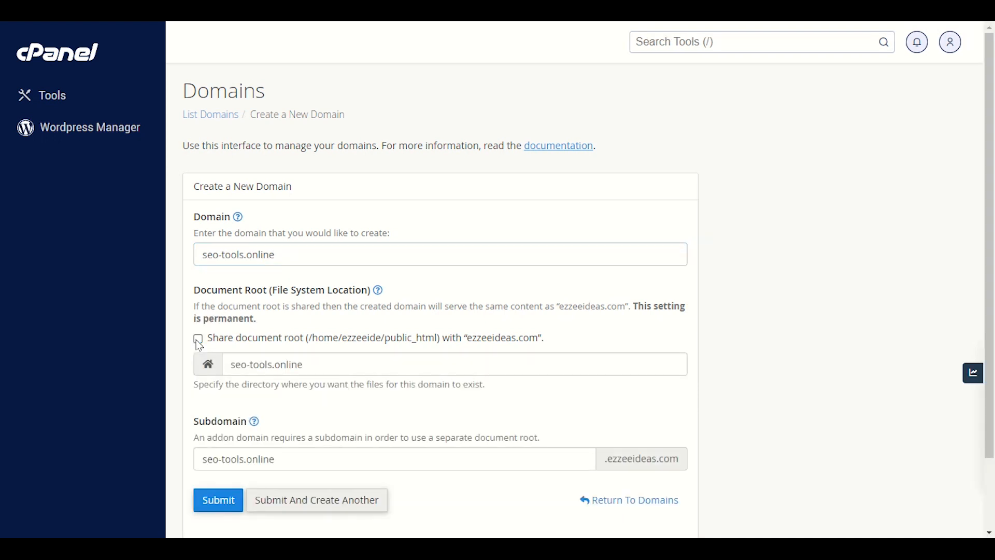
pyautogui.scroll(-1, 391, 347)
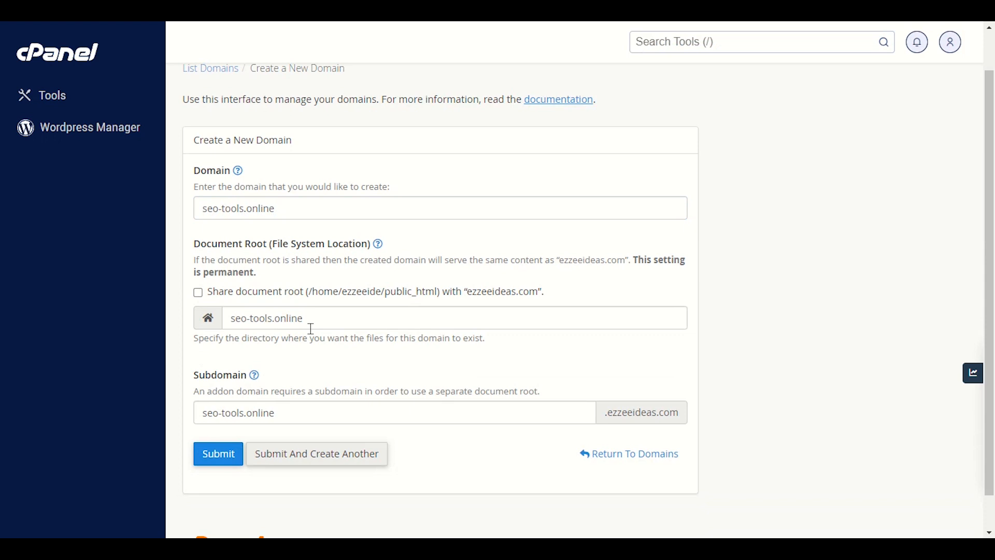
pyautogui.click(219, 456)
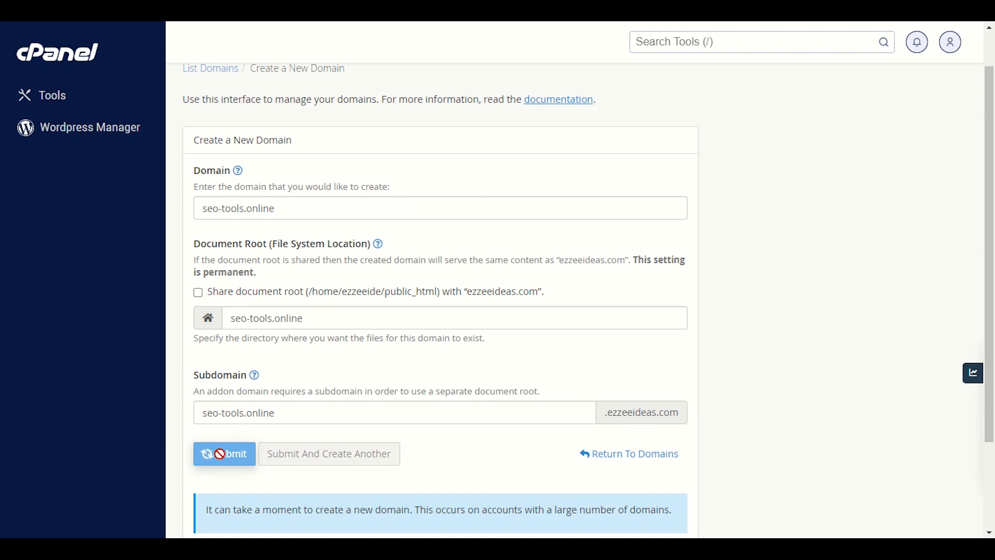
pyautogui.scroll(-1, 220, 454)
pyautogui.scroll(-2, 220, 453)
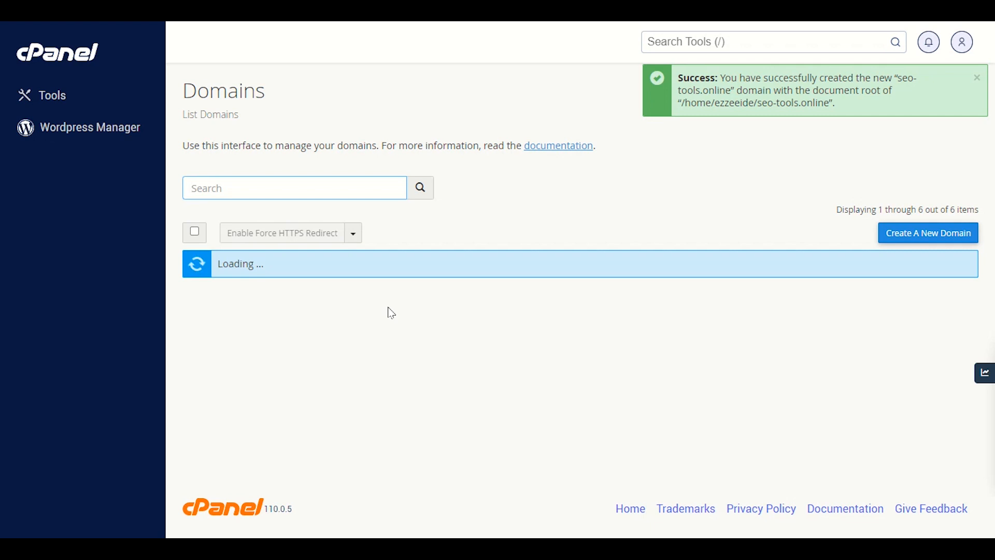
pyautogui.scroll(-3, 387, 314)
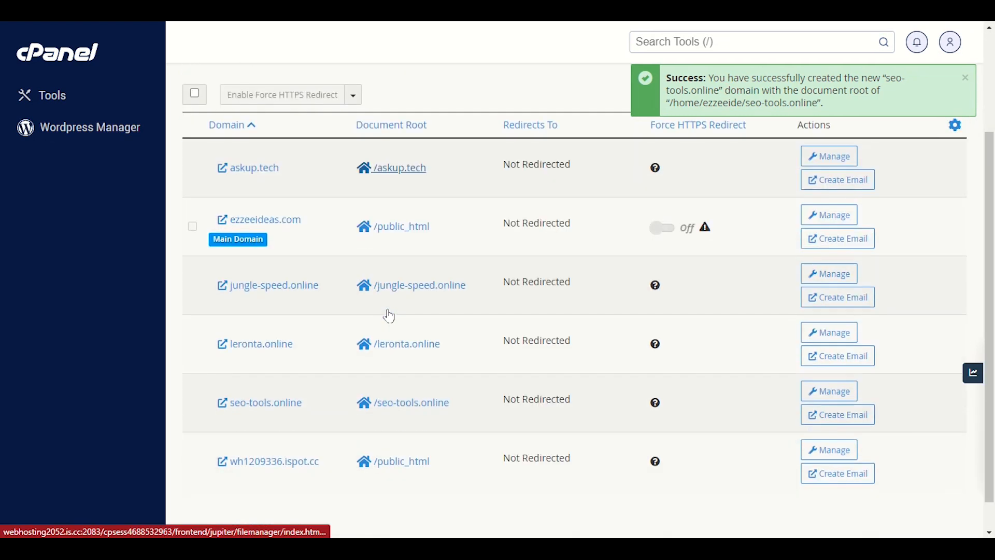
pyautogui.scroll(-1, 373, 273)
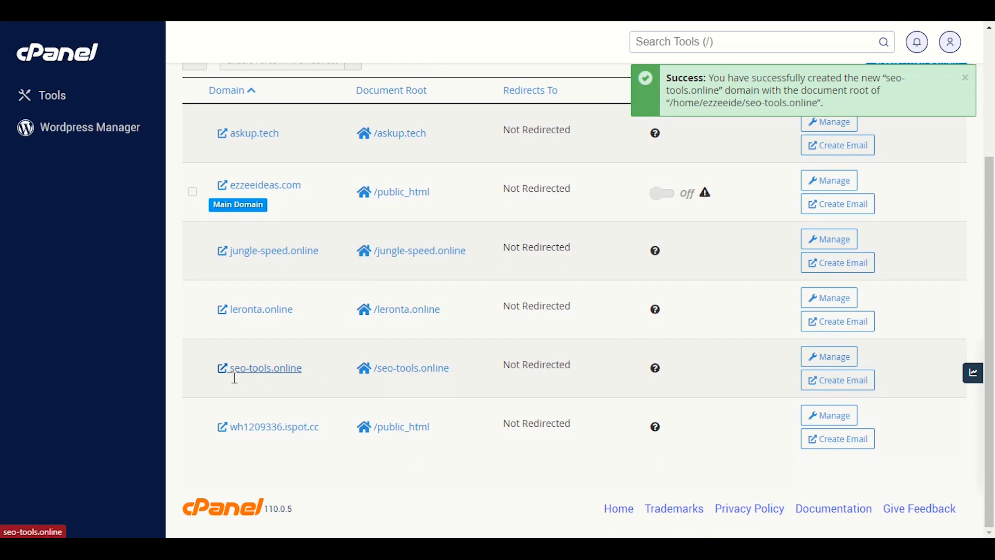
pyautogui.scroll(5, 270, 391)
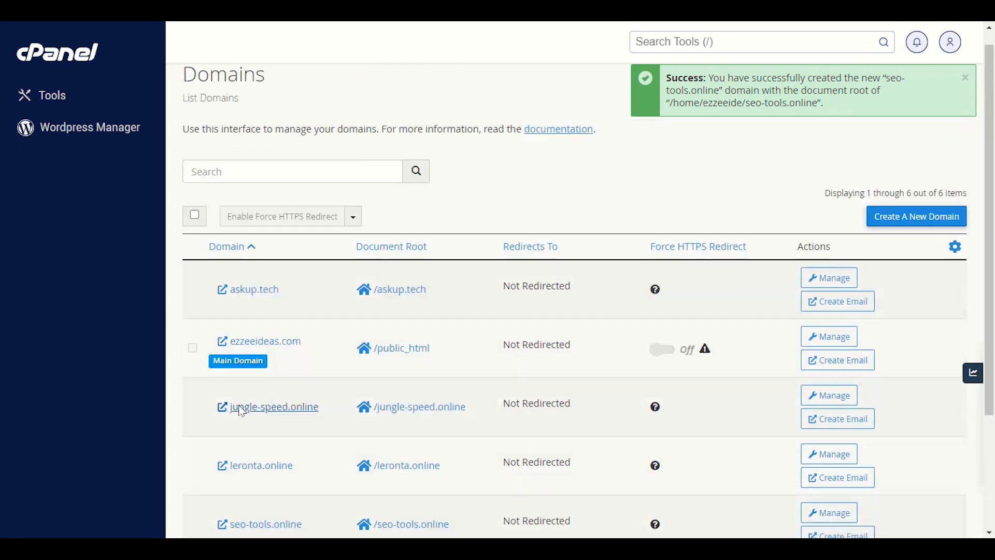
# - Return to the cPanel tools overview and open the SSL/TLS Status page in the security section
pyautogui.click(82, 65)
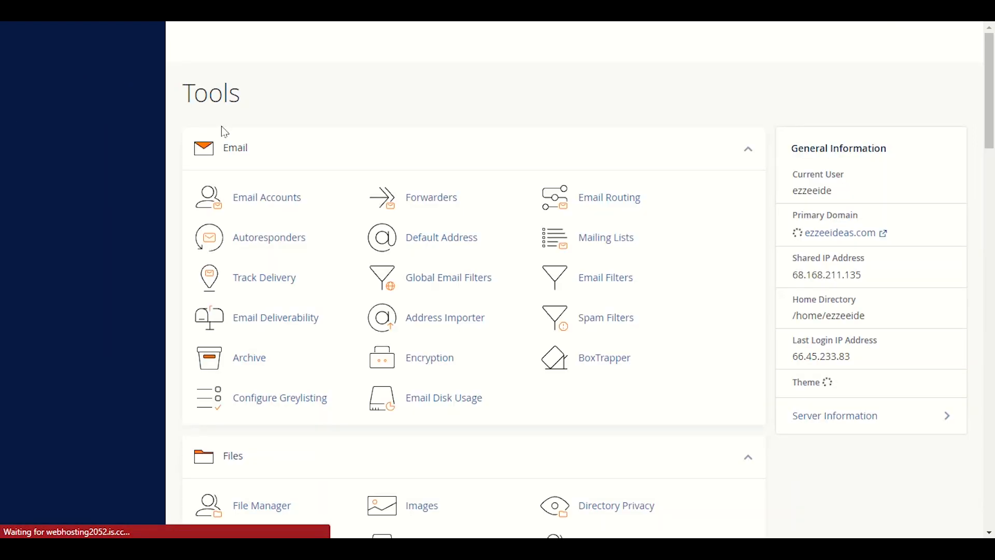
pyautogui.scroll(-4, 329, 153)
pyautogui.scroll(-8, 334, 156)
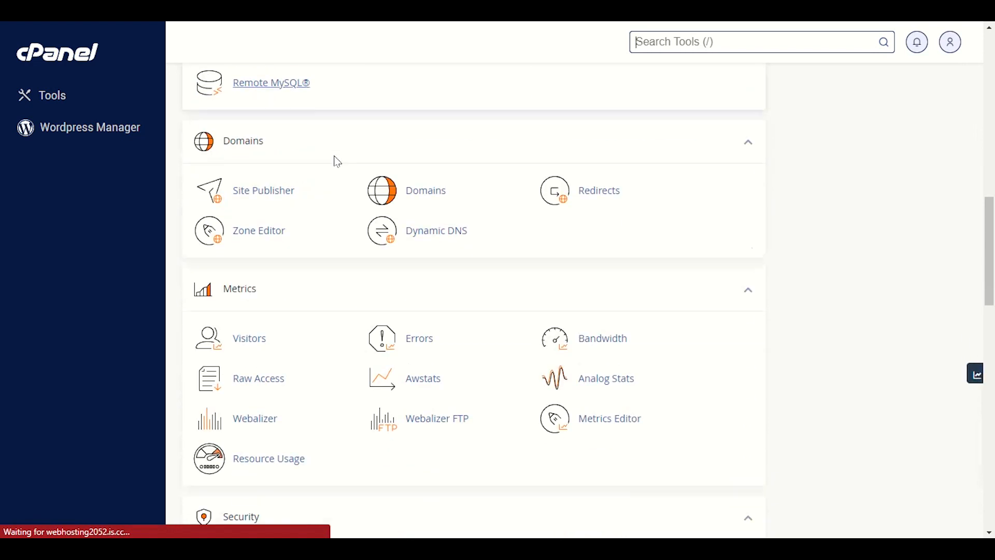
pyautogui.scroll(12, 343, 194)
pyautogui.click(267, 197)
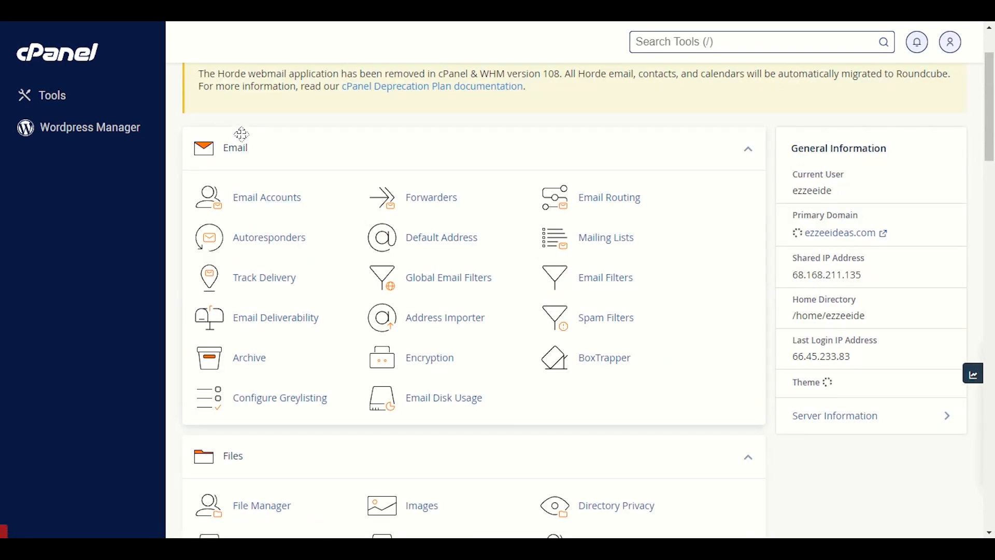
pyautogui.scroll(-1, 285, 145)
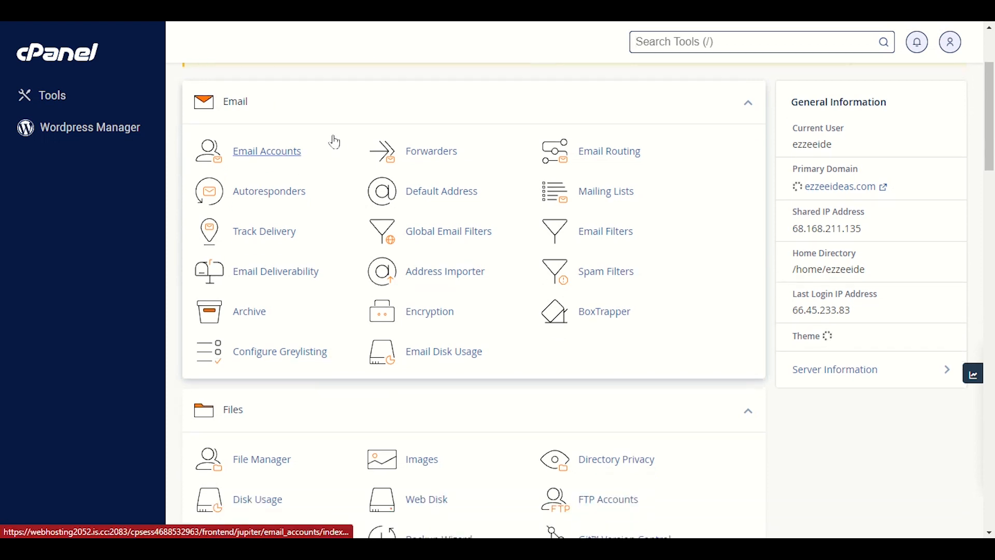
pyautogui.scroll(2, 332, 143)
pyautogui.scroll(-3, 285, 184)
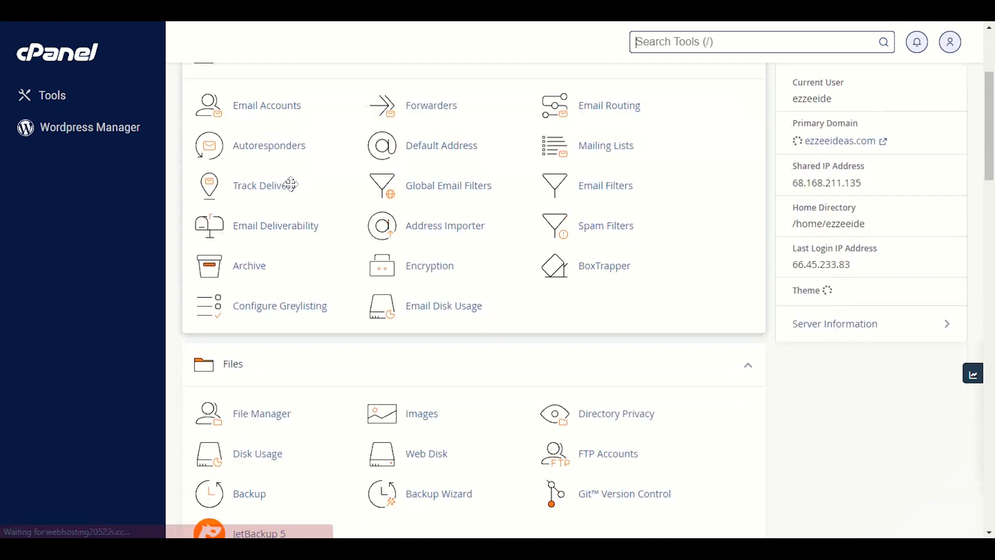
pyautogui.scroll(-5, 400, 357)
pyautogui.scroll(-4, 401, 358)
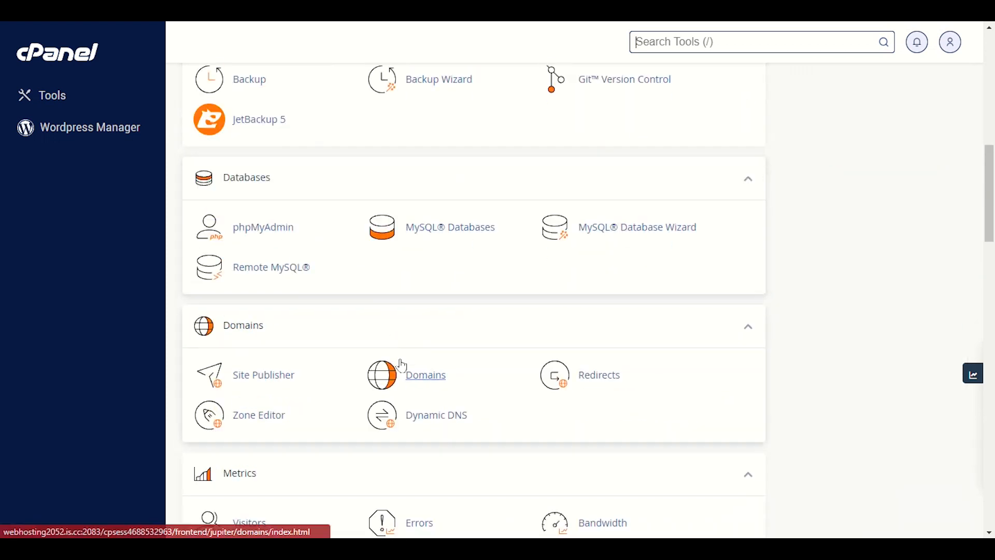
pyautogui.scroll(-5, 402, 367)
pyautogui.scroll(-7, 404, 364)
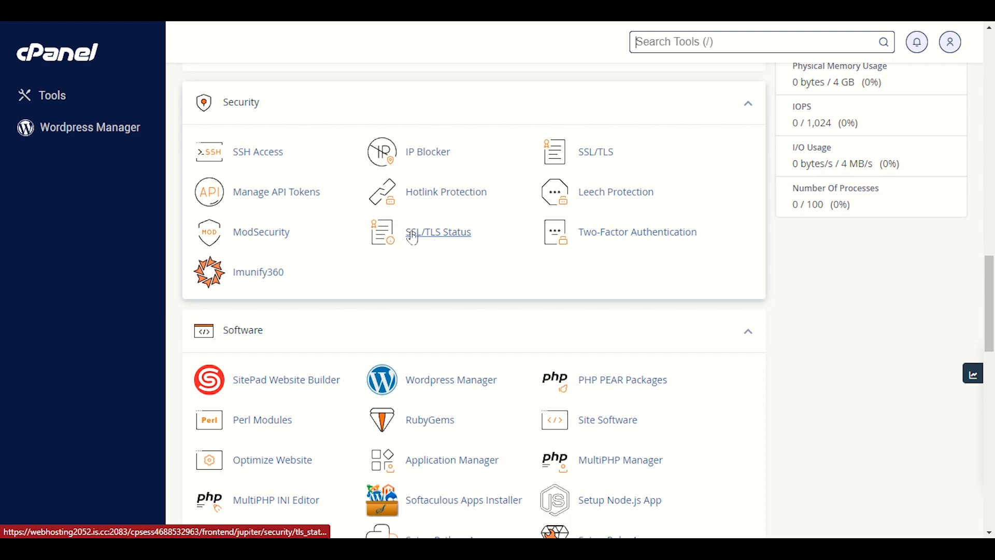
pyautogui.click(458, 239)
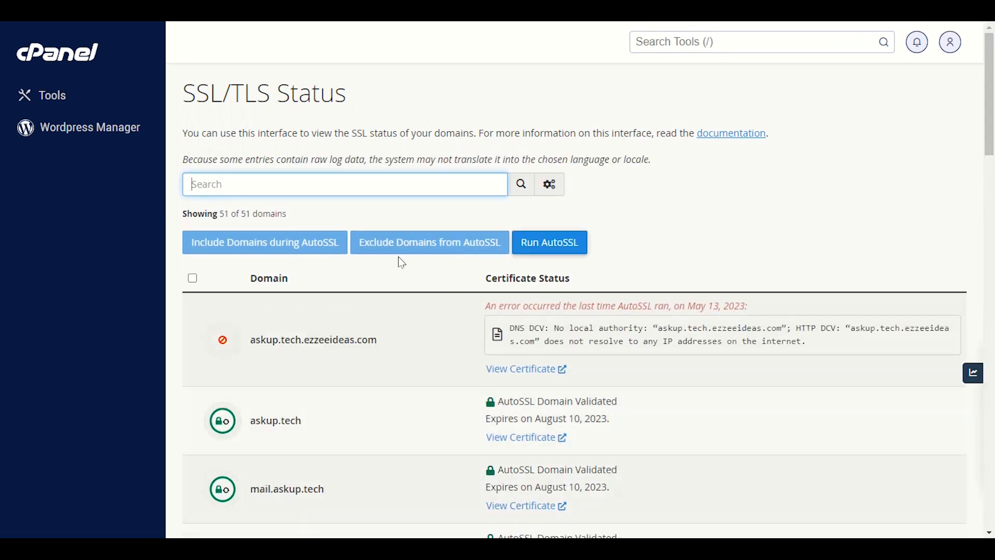
# - Examine the certificate status of the hosted domains, comparing validated entries with those showing AutoSSL errors
pyautogui.scroll(-4, 402, 303)
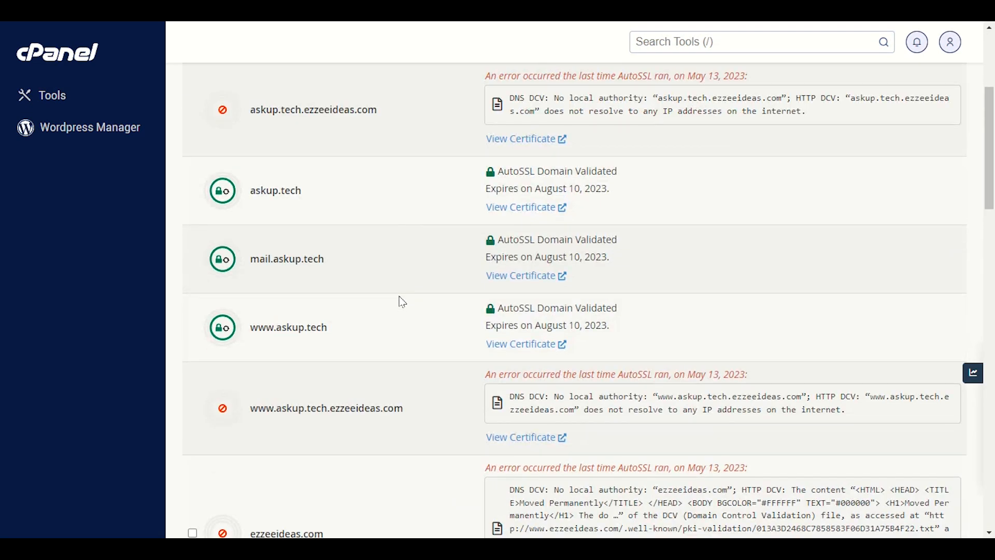
pyautogui.scroll(2, 403, 303)
pyautogui.scroll(-3, 403, 303)
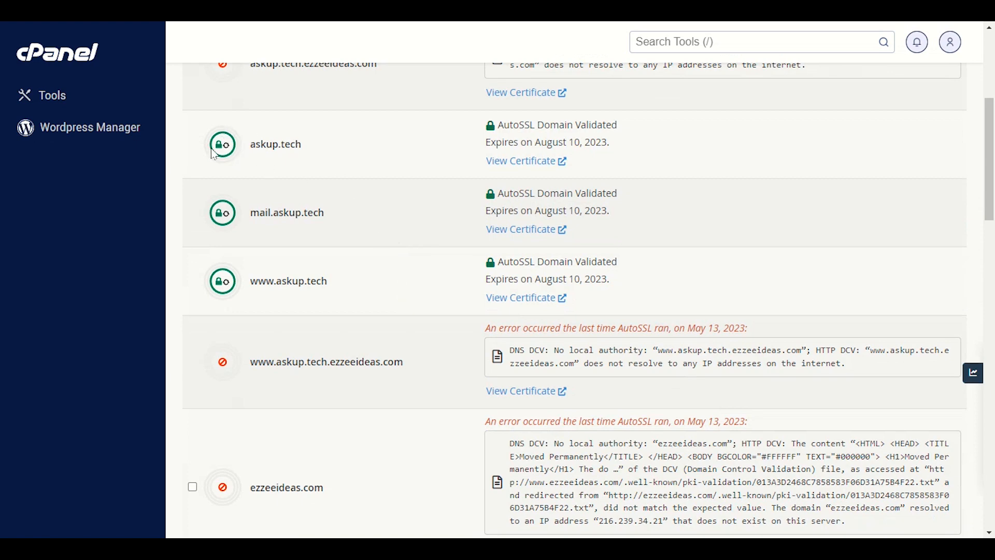
pyautogui.scroll(-6, 212, 249)
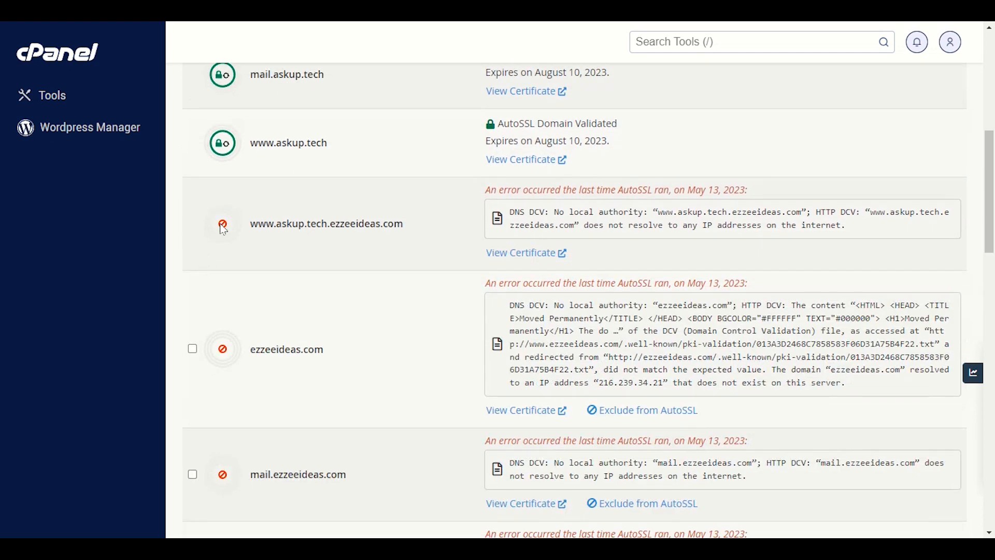
pyautogui.scroll(-19, 223, 229)
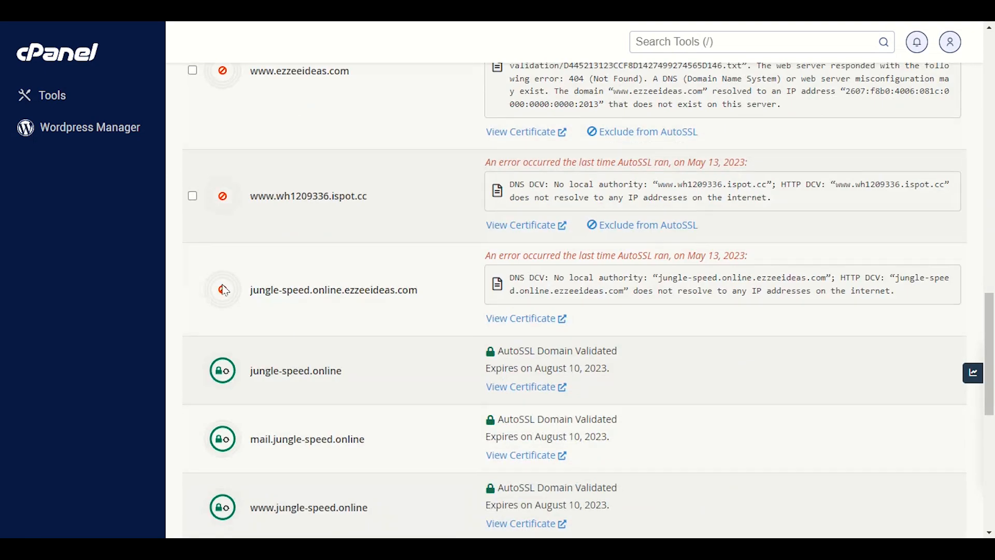
pyautogui.scroll(15, 227, 303)
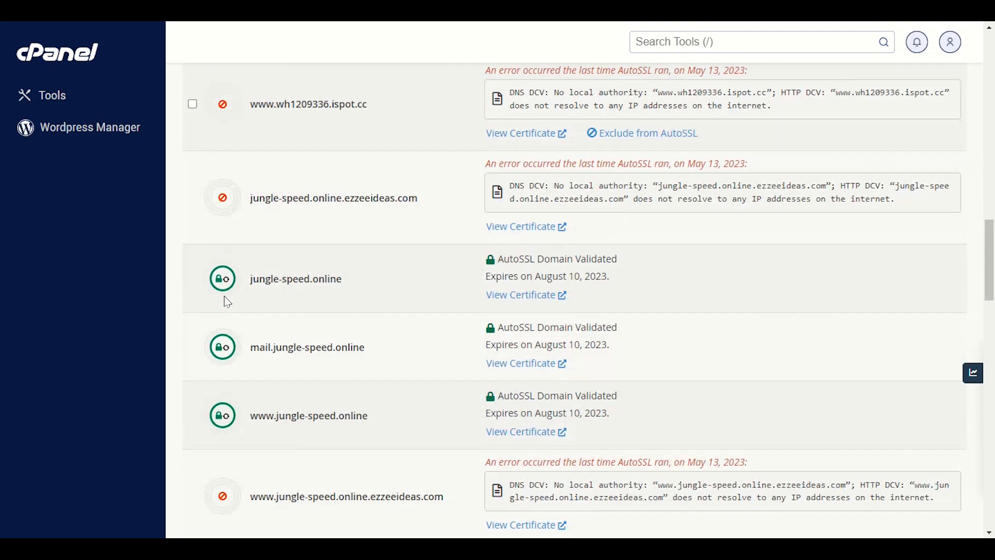
pyautogui.scroll(-12, 227, 302)
pyautogui.scroll(-17, 227, 302)
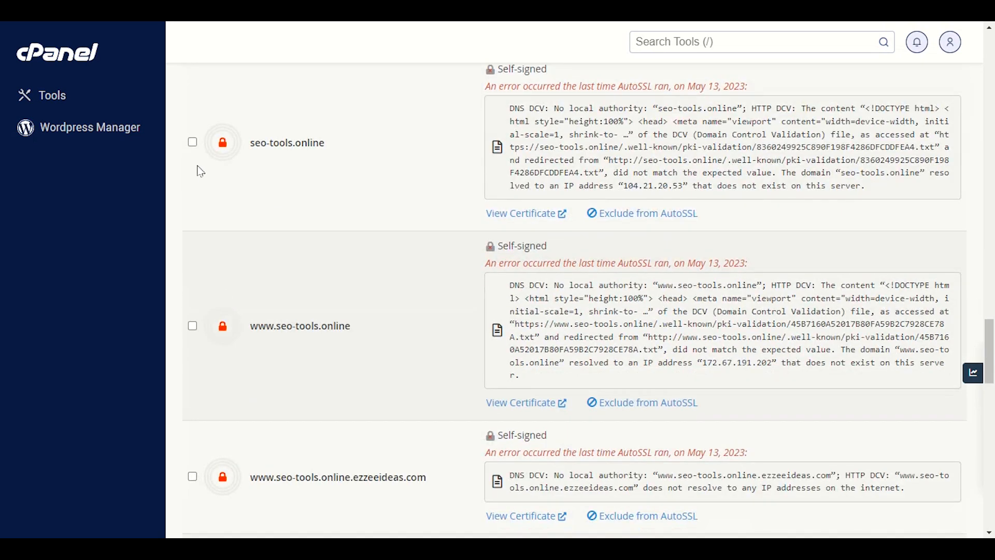
pyautogui.click(192, 142)
pyautogui.click(193, 325)
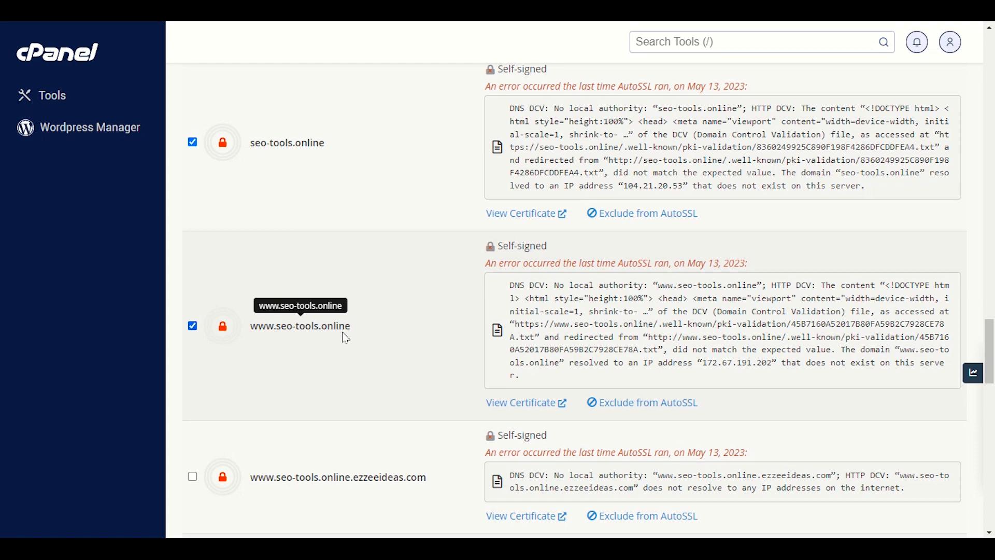
pyautogui.scroll(20, 347, 338)
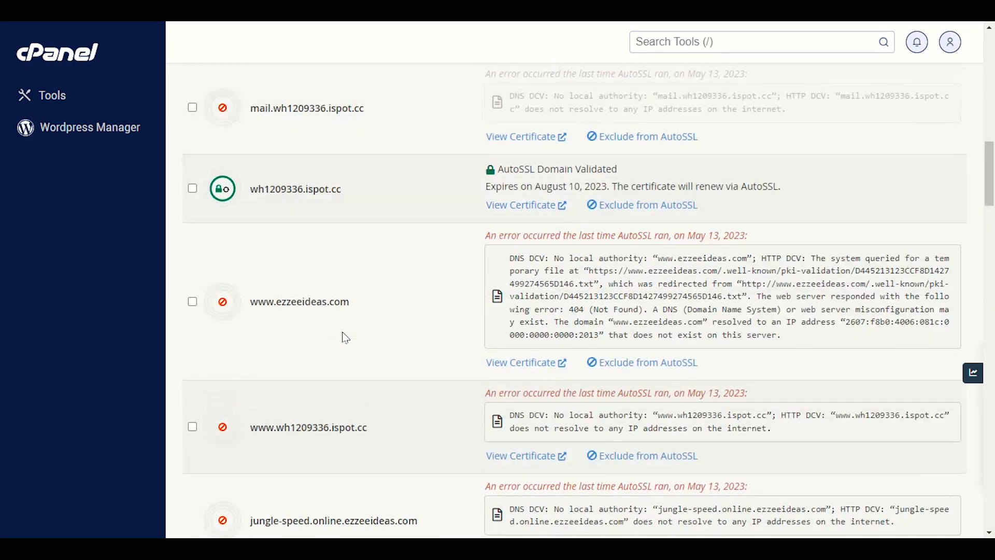
pyautogui.scroll(5, 346, 338)
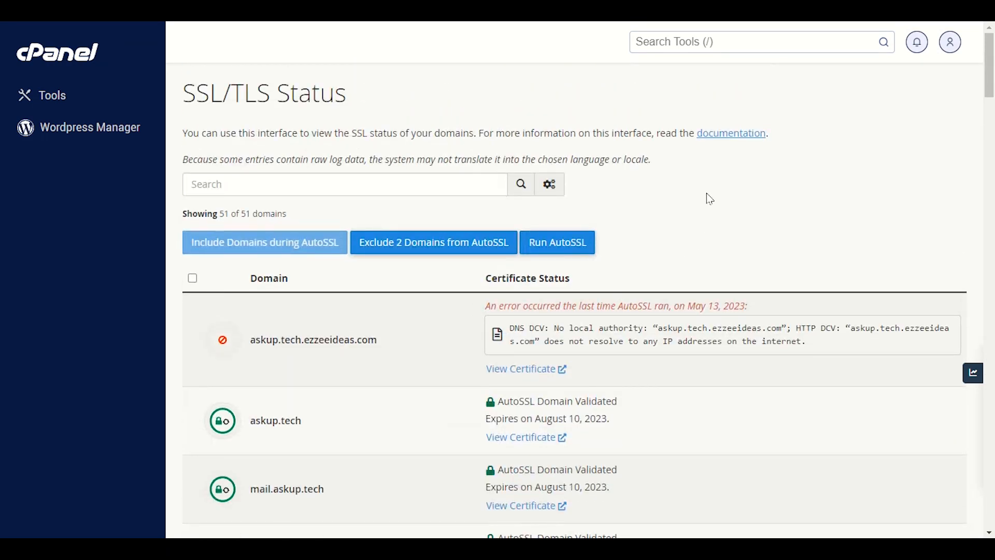
pyautogui.click(574, 248)
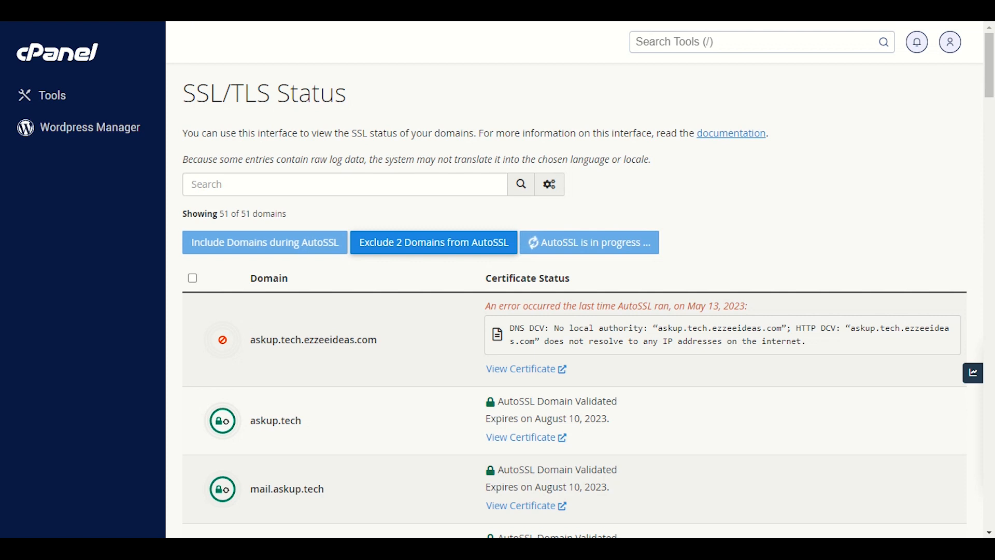
# - Return to the cPanel tools overview and open WordPress Manager from the Software section in a new browser tab
pyautogui.click(67, 52)
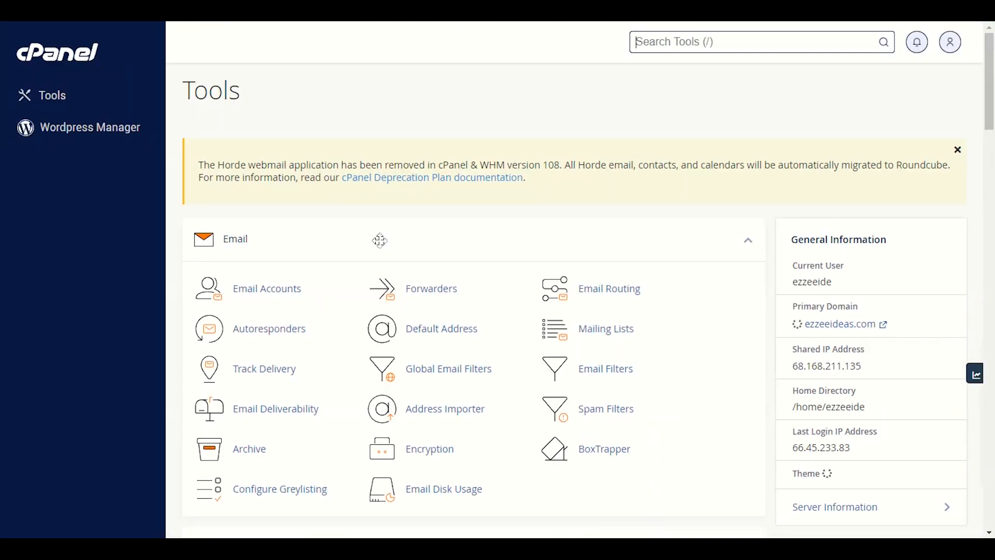
pyautogui.scroll(-10, 363, 239)
pyautogui.scroll(-12, 383, 248)
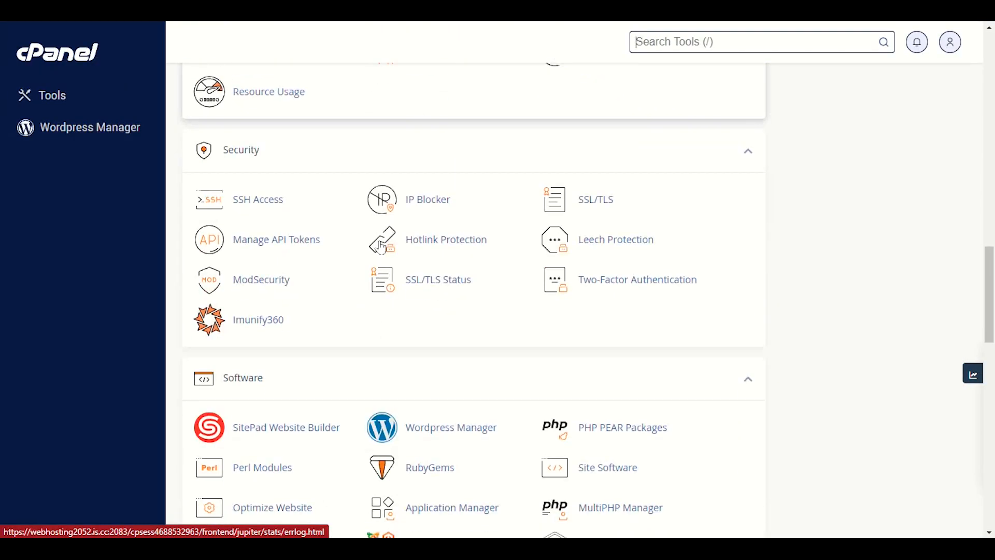
pyautogui.scroll(-1, 381, 248)
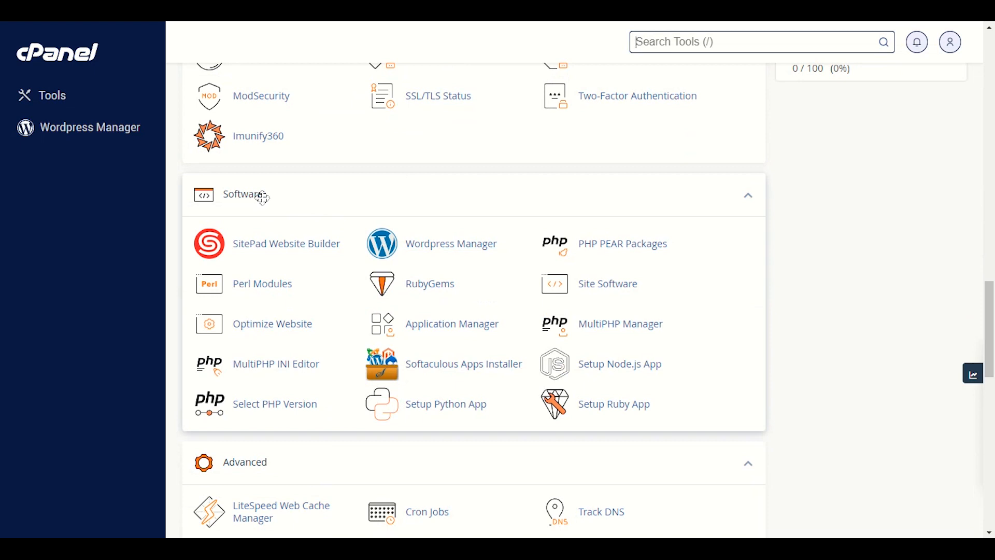
pyautogui.rightClick(430, 250)
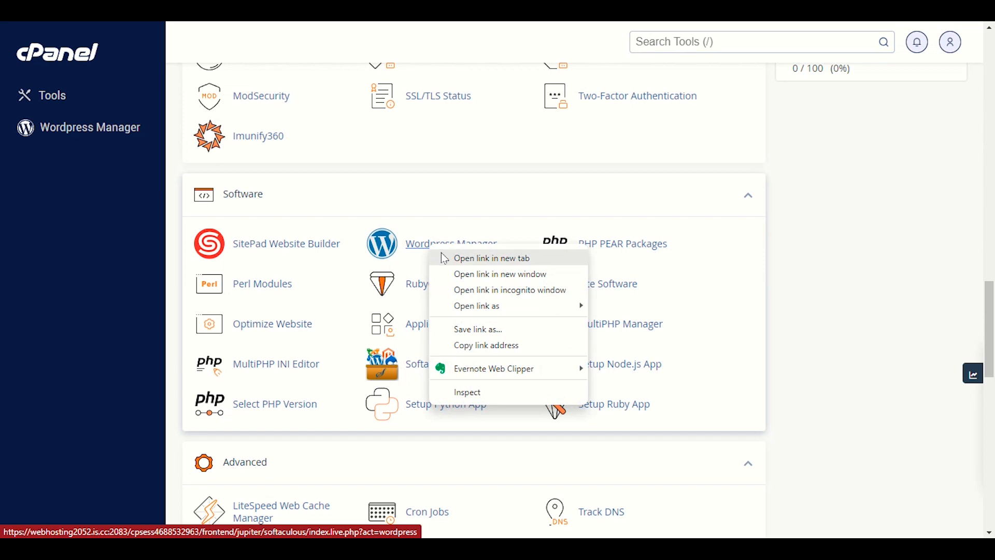
pyautogui.click(446, 258)
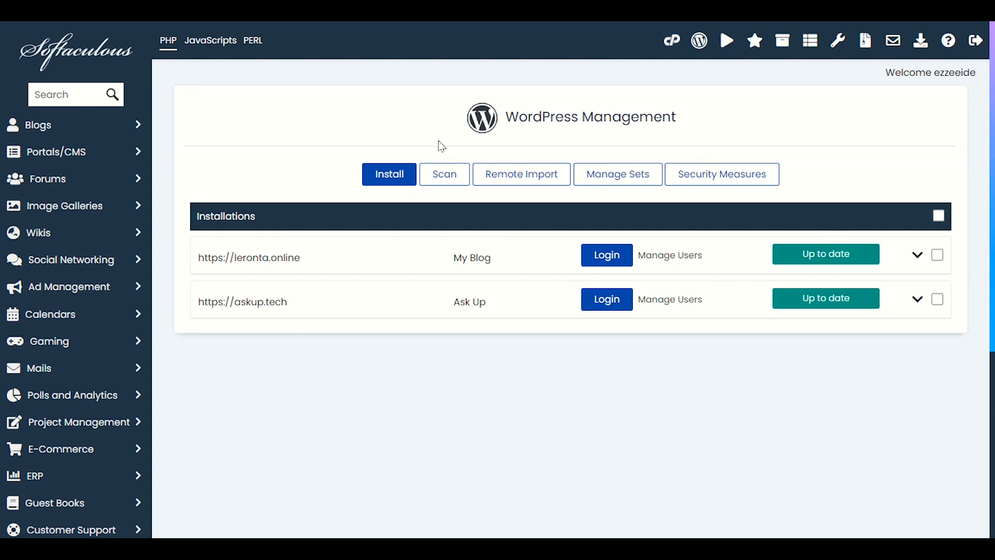
# - Start a new WordPress installation from the WordPress management page and look over its setup form
pyautogui.moveTo(677, 125); pyautogui.dragTo(524, 127)
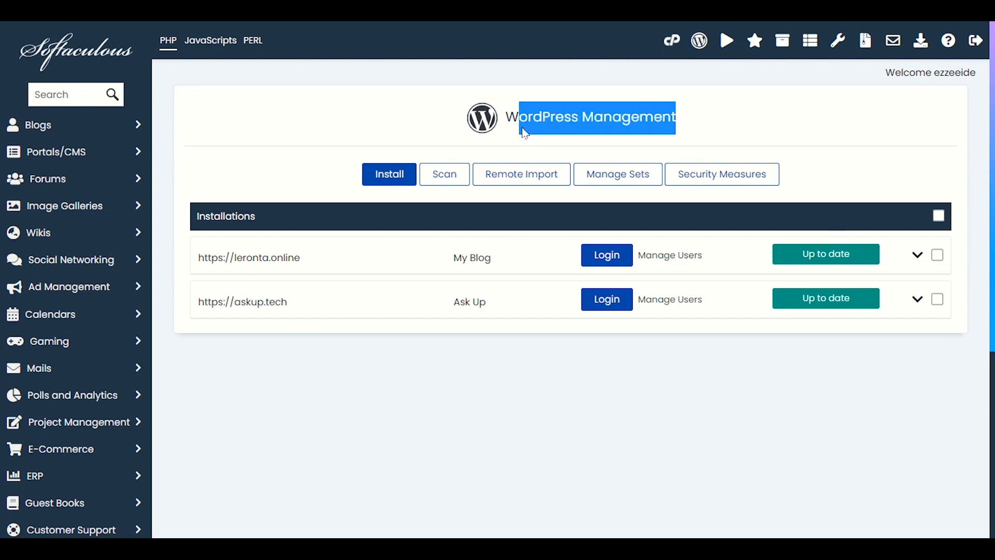
pyautogui.click(524, 127)
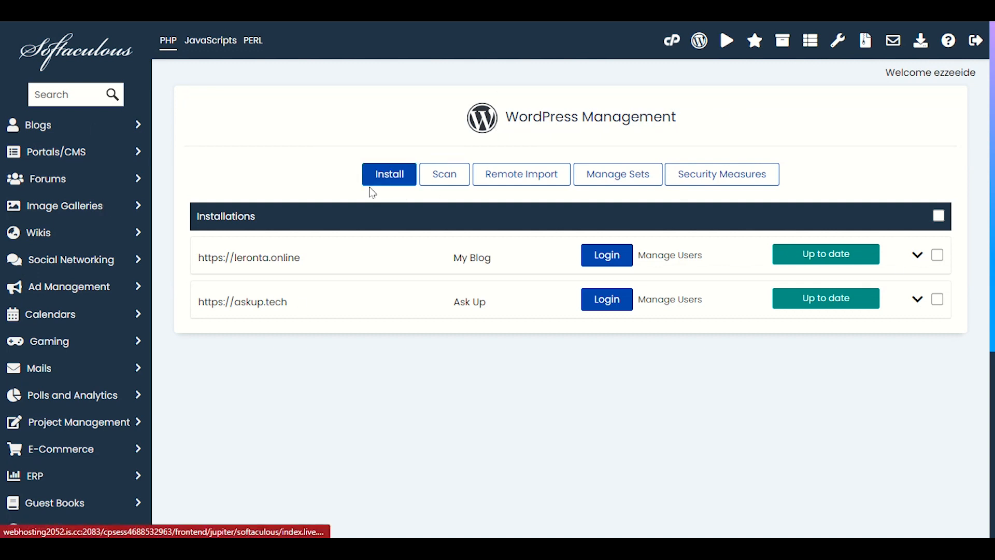
pyautogui.click(388, 183)
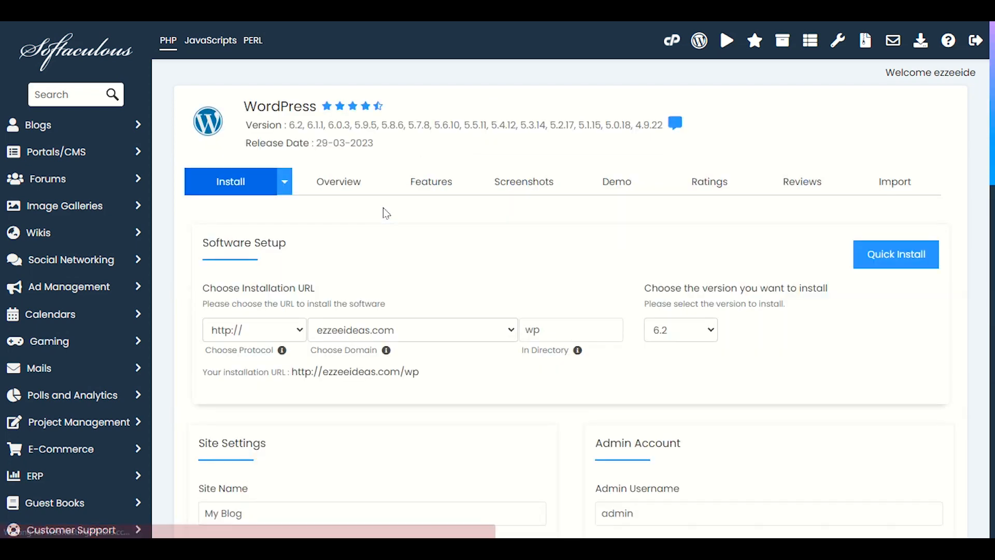
pyautogui.scroll(-3, 549, 371)
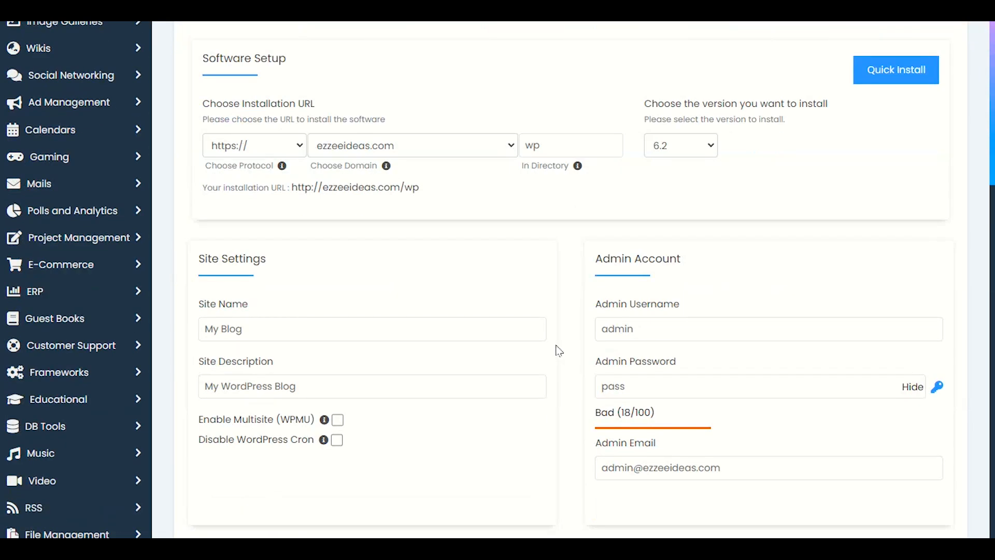
pyautogui.scroll(3, 559, 350)
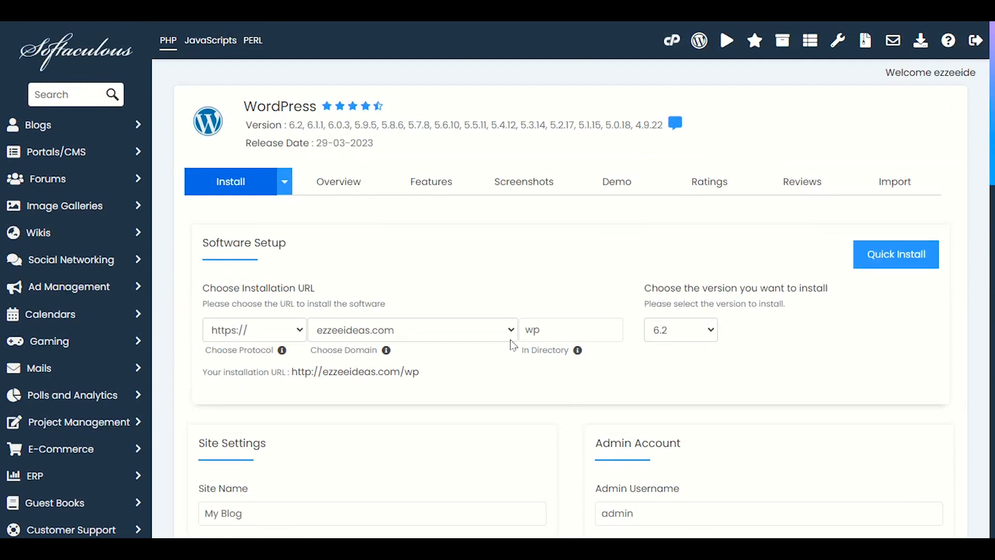
pyautogui.click(254, 340)
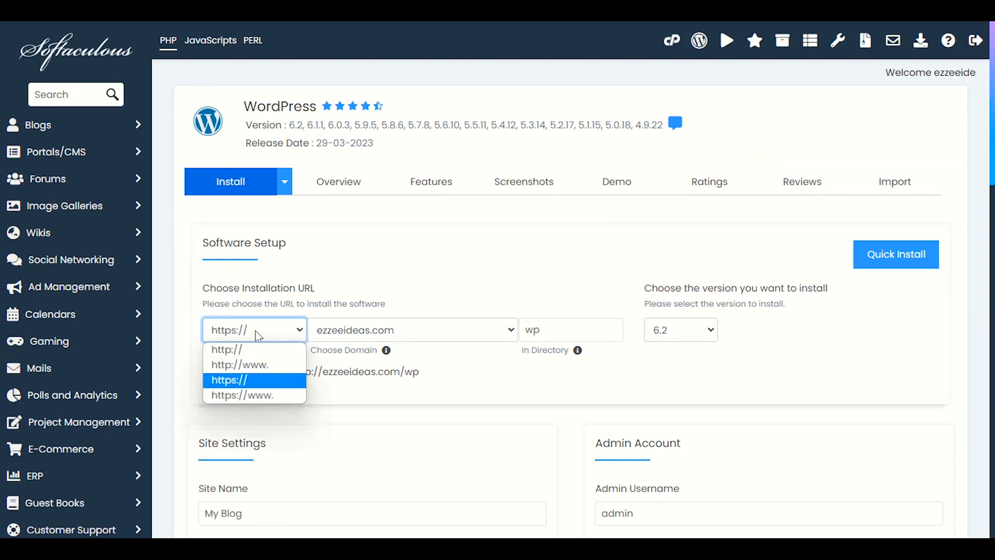
pyautogui.click(245, 382)
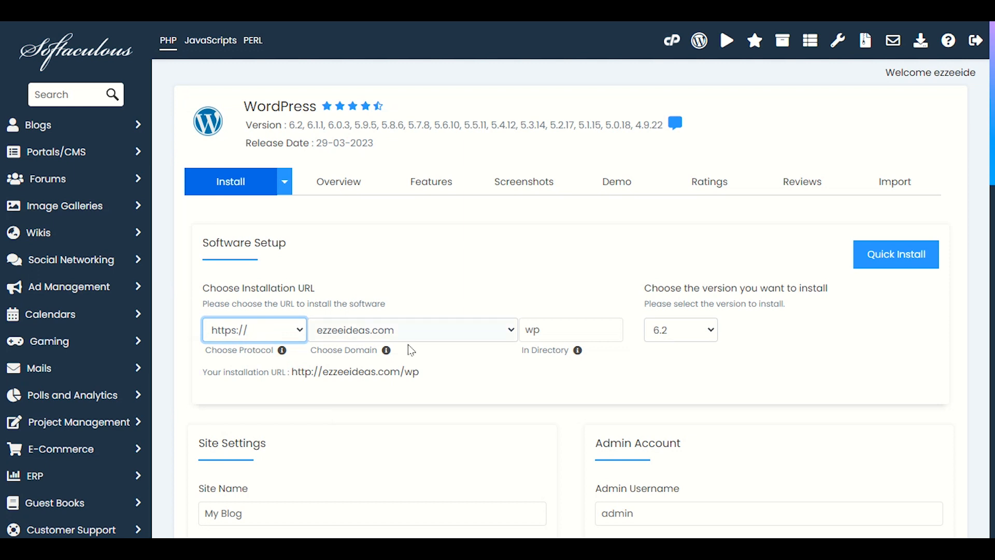
pyautogui.click(454, 331)
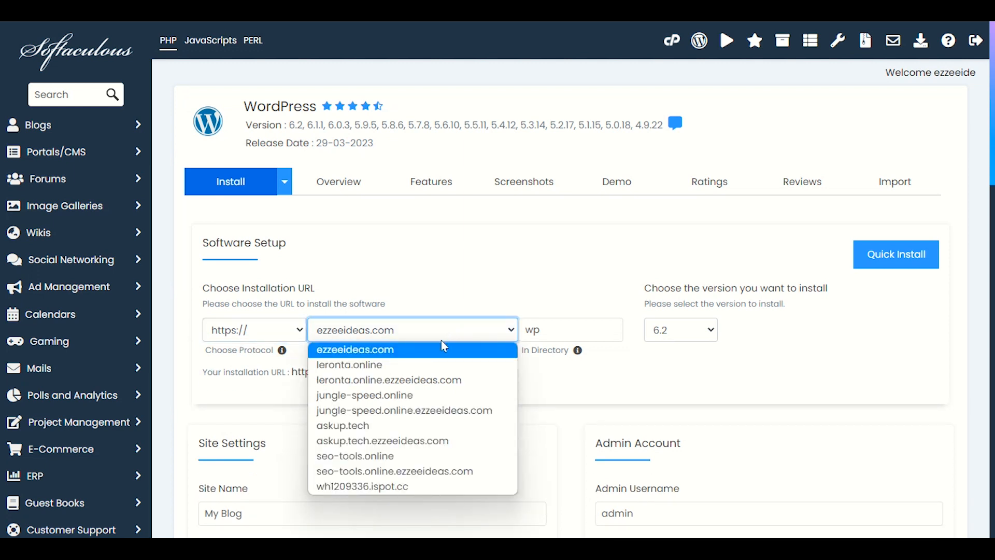
pyautogui.click(365, 458)
pyautogui.click(566, 332)
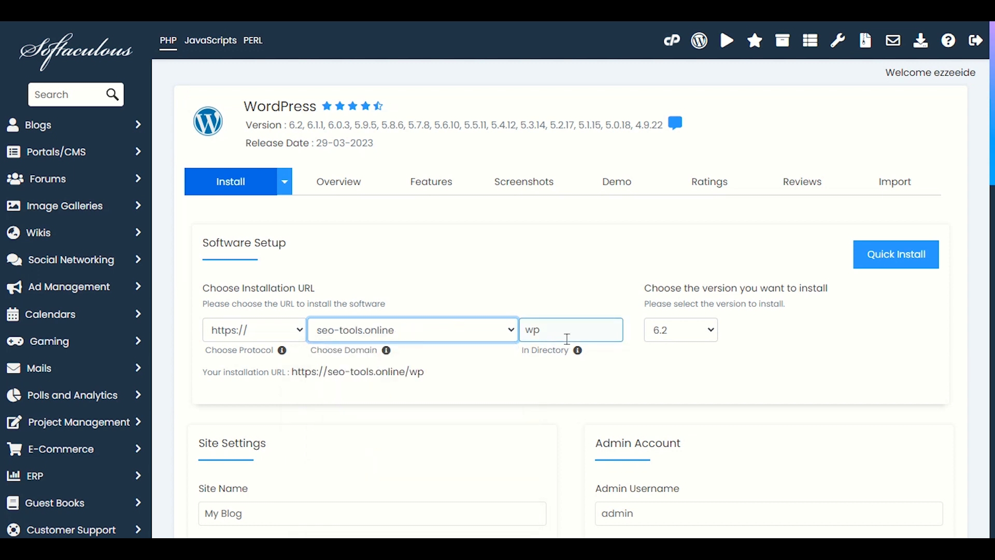
pyautogui.press('BackSpace')
pyautogui.press('BackSpace')
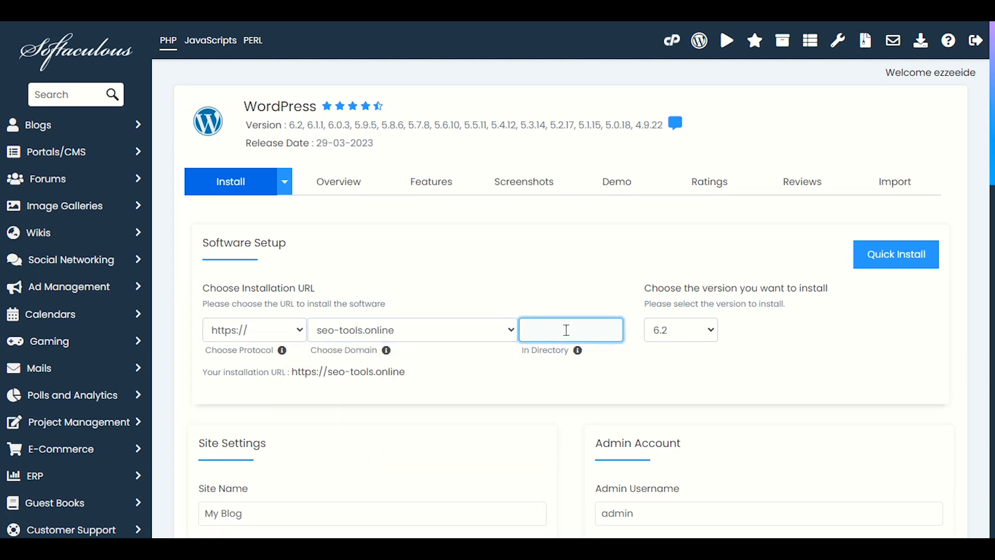
pyautogui.click(493, 385)
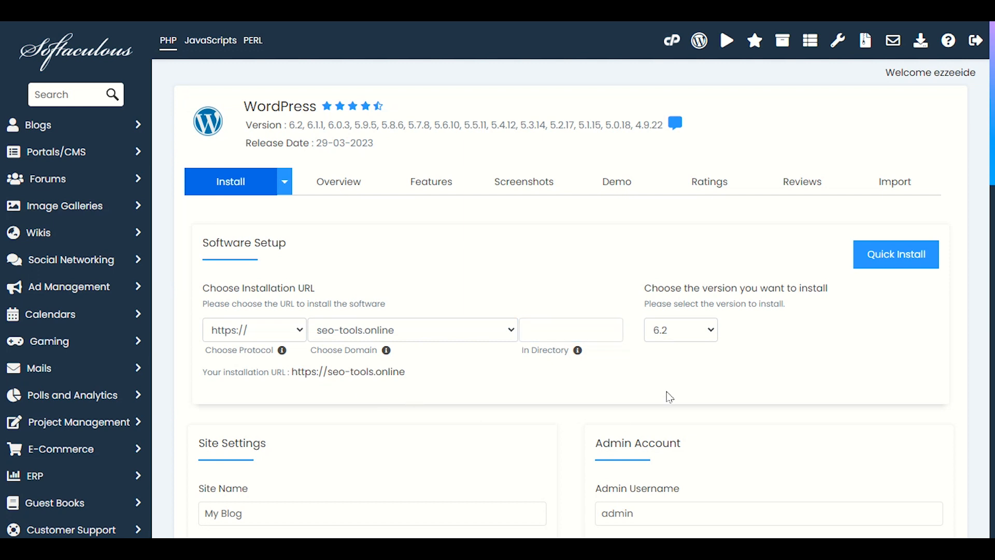
# - Choose 6.2 as the WordPress version to install
pyautogui.click(695, 329)
pyautogui.click(738, 359)
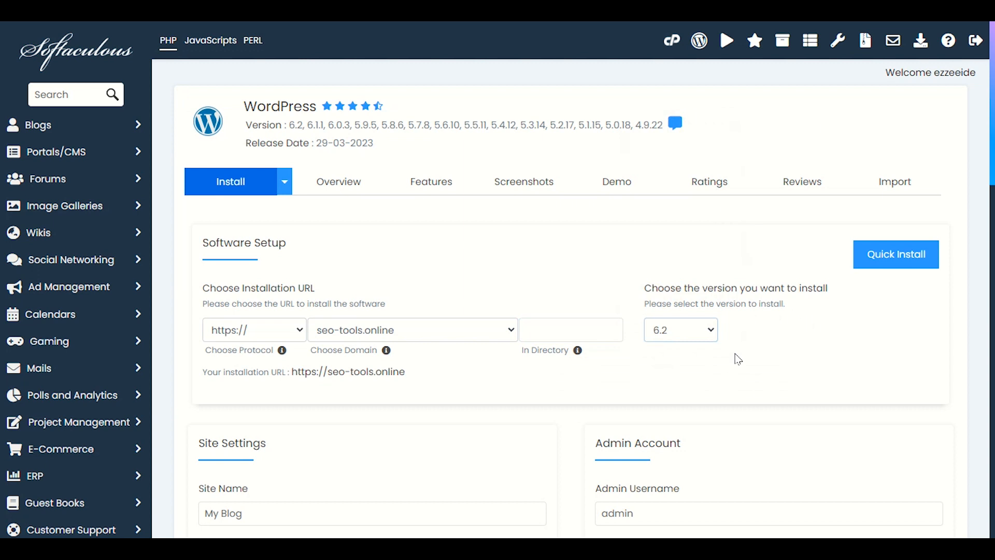
pyautogui.click(701, 336)
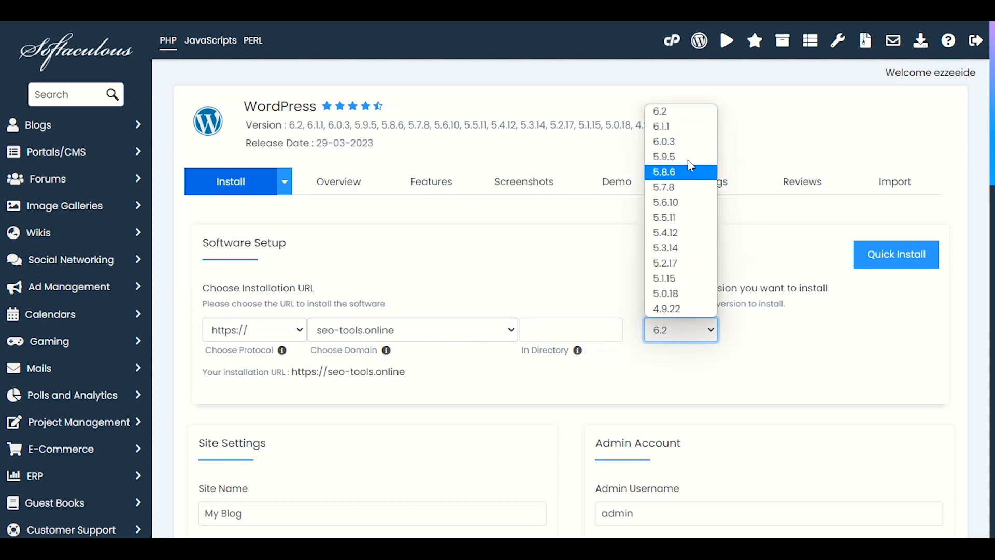
pyautogui.click(684, 111)
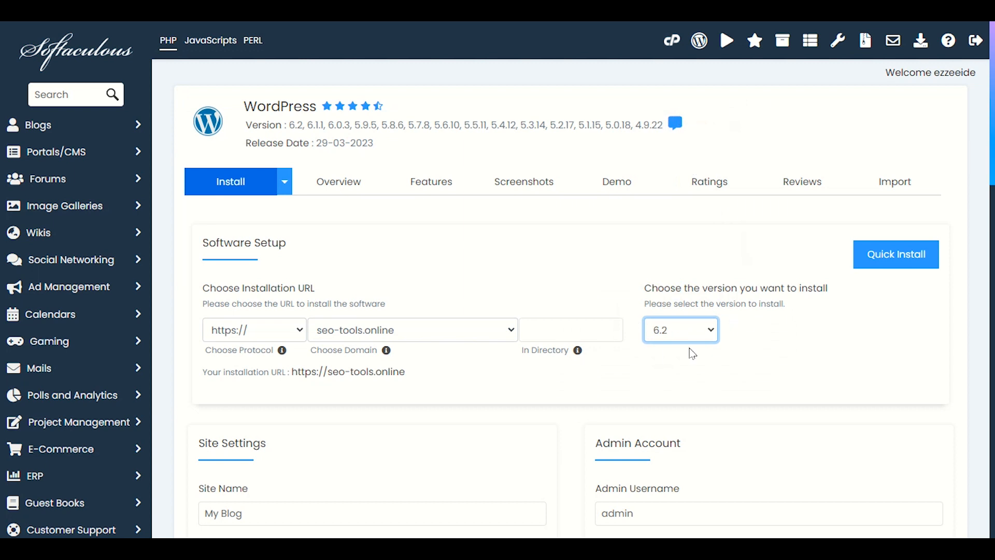
# - Replace the default site name in the site settings with "SEO Tolls"
pyautogui.scroll(-1, 640, 340)
pyautogui.scroll(-1, 742, 274)
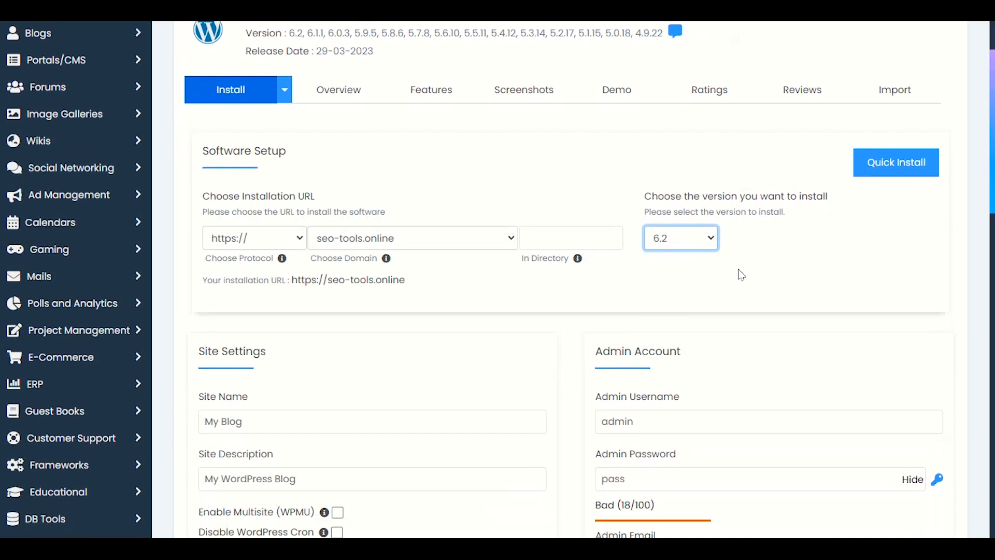
pyautogui.scroll(-1, 616, 306)
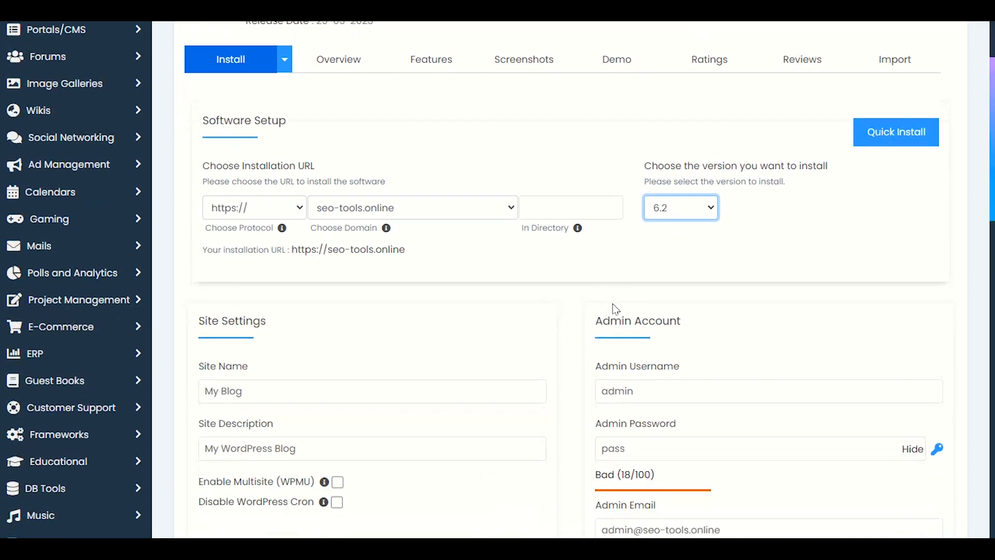
pyautogui.scroll(-2, 616, 310)
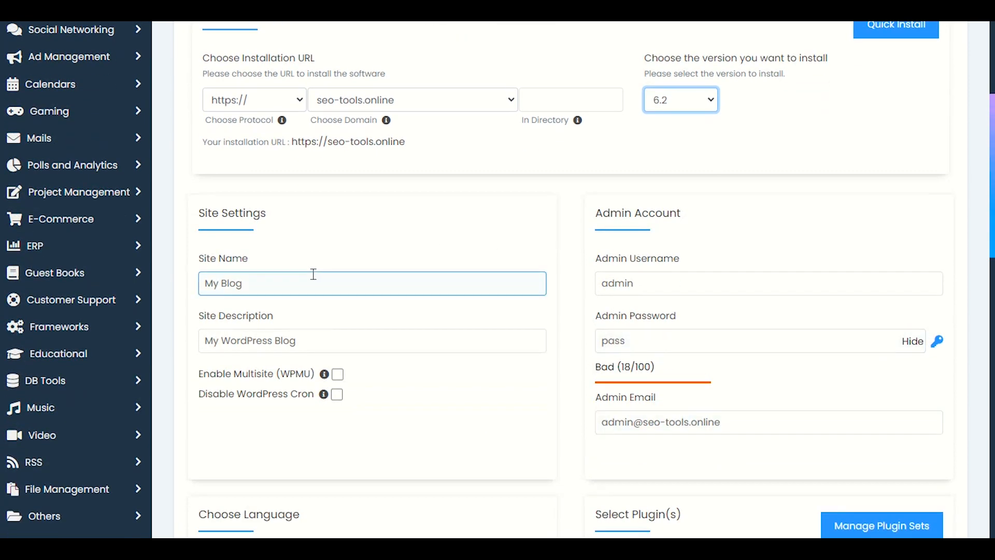
pyautogui.moveTo(257, 283); pyautogui.dragTo(206, 281)
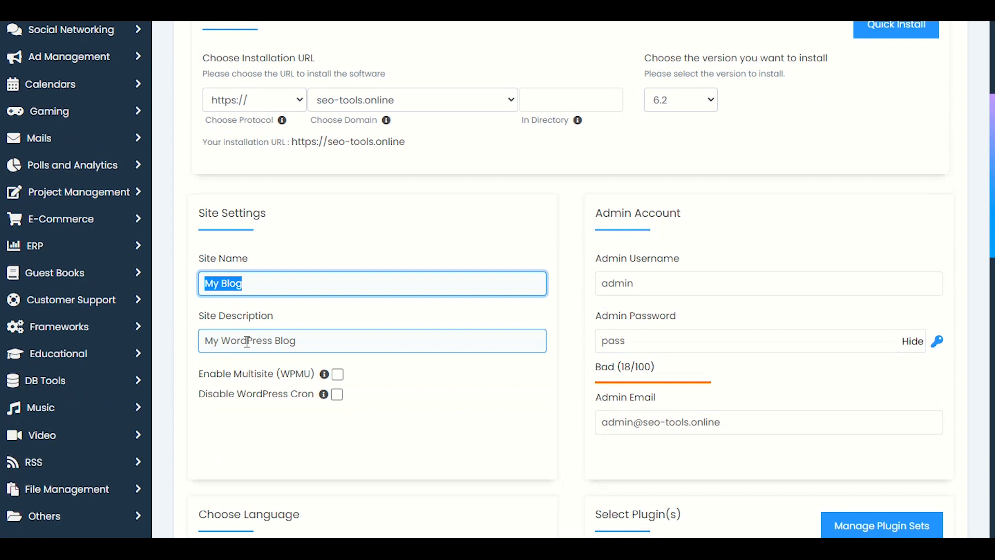
pyautogui.write('S')
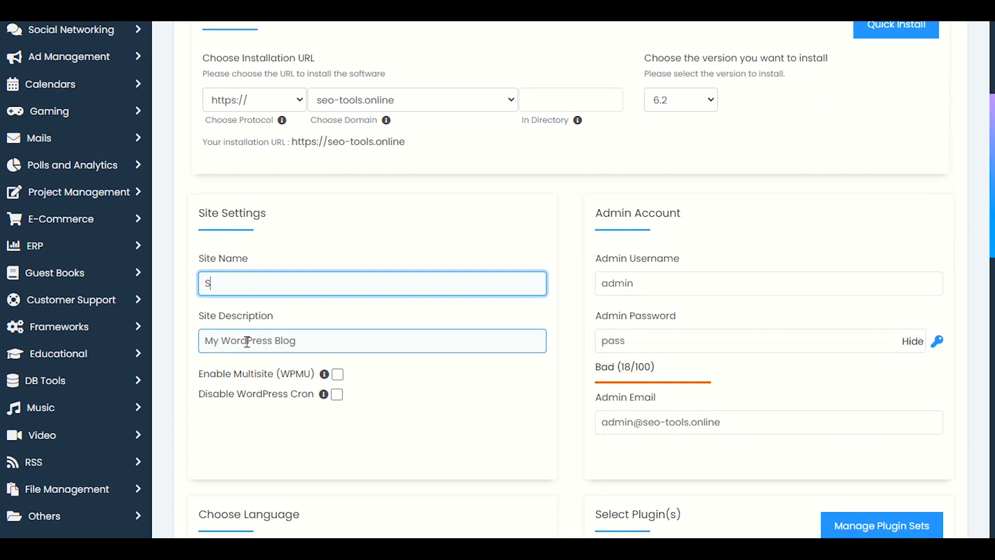
pyautogui.write('EO Tolls')
# - Look over the default site description in the site settings
pyautogui.moveTo(295, 341); pyautogui.dragTo(178, 341)
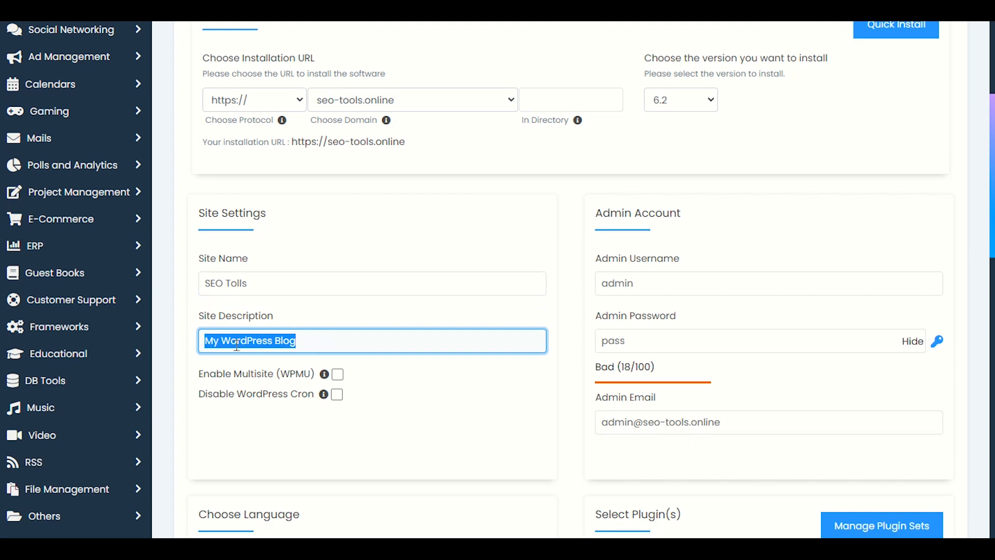
pyautogui.click(255, 344)
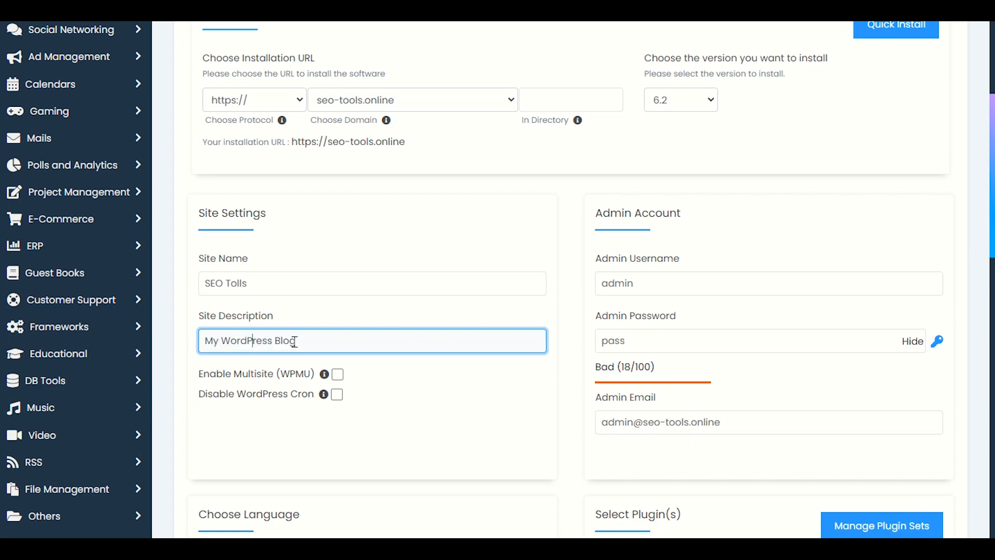
pyautogui.moveTo(311, 341); pyautogui.dragTo(200, 342)
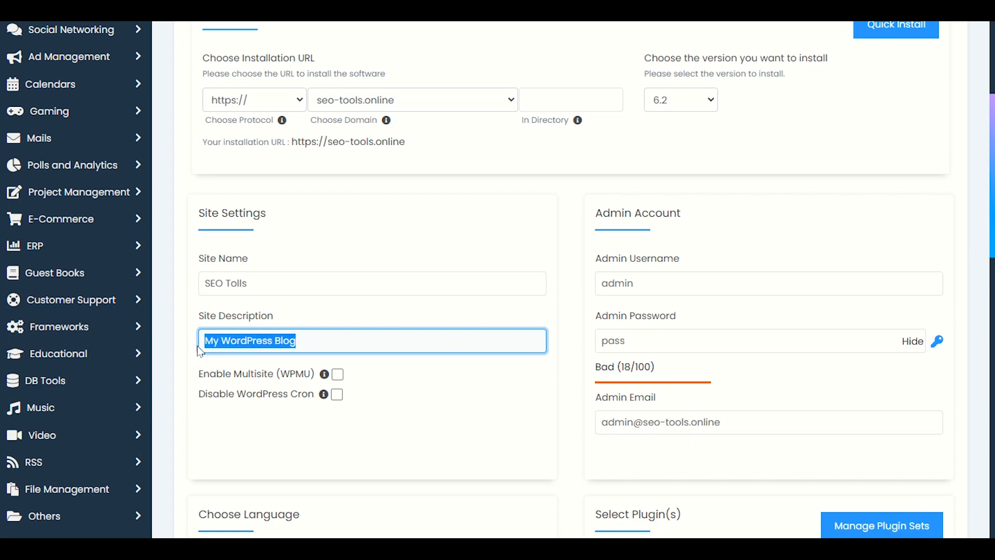
pyautogui.click(440, 307)
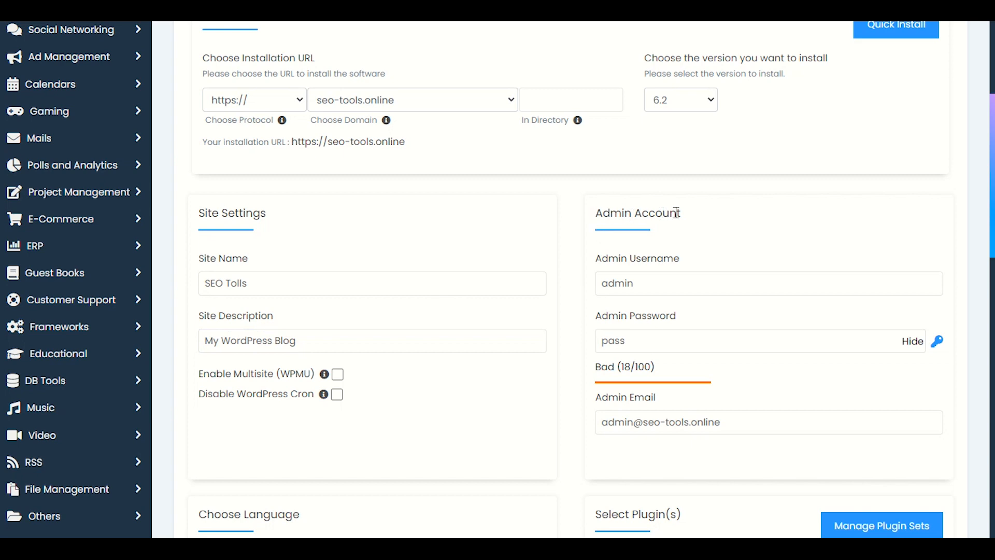
# - Examine the admin username and password fields and the password strength rating in the admin account section
pyautogui.click(651, 285)
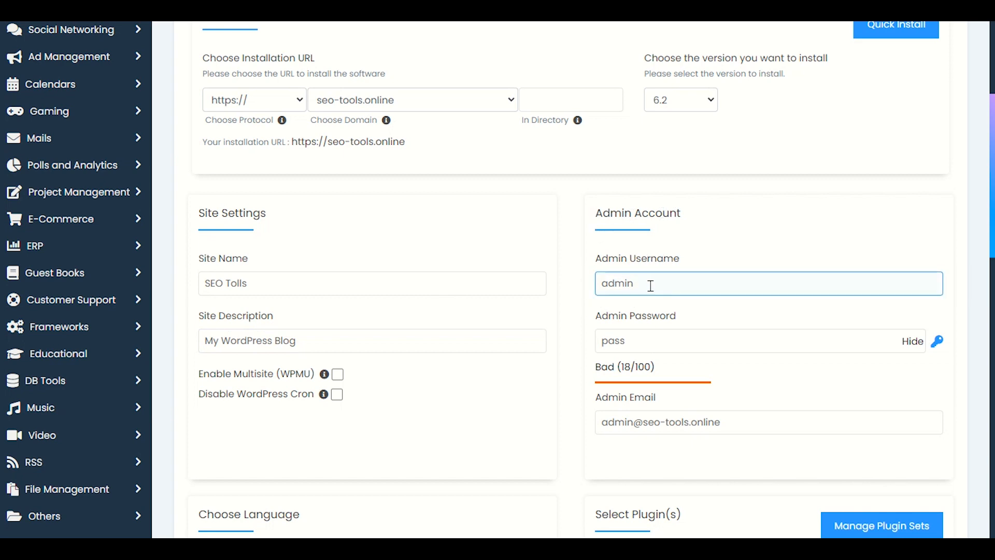
pyautogui.click(668, 284)
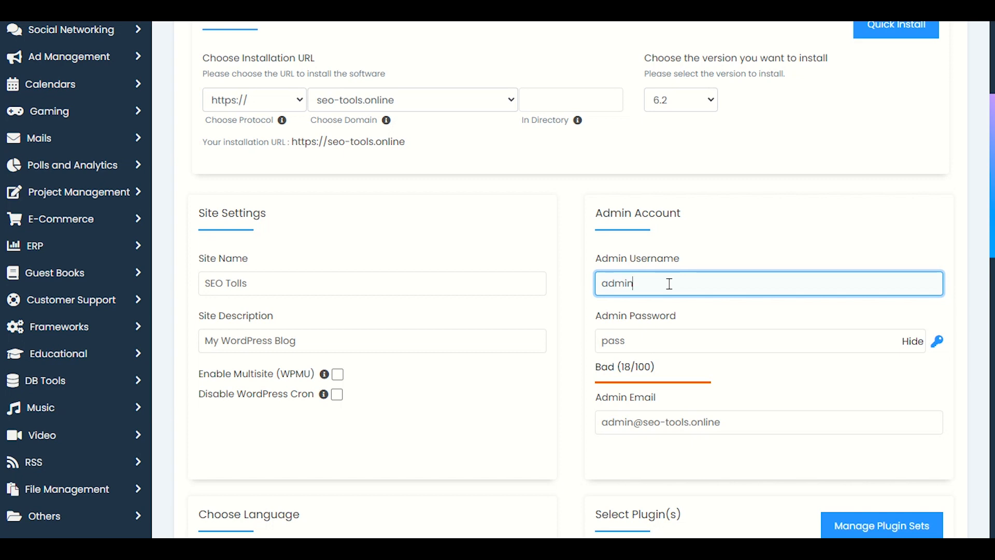
pyautogui.doubleClick(600, 282)
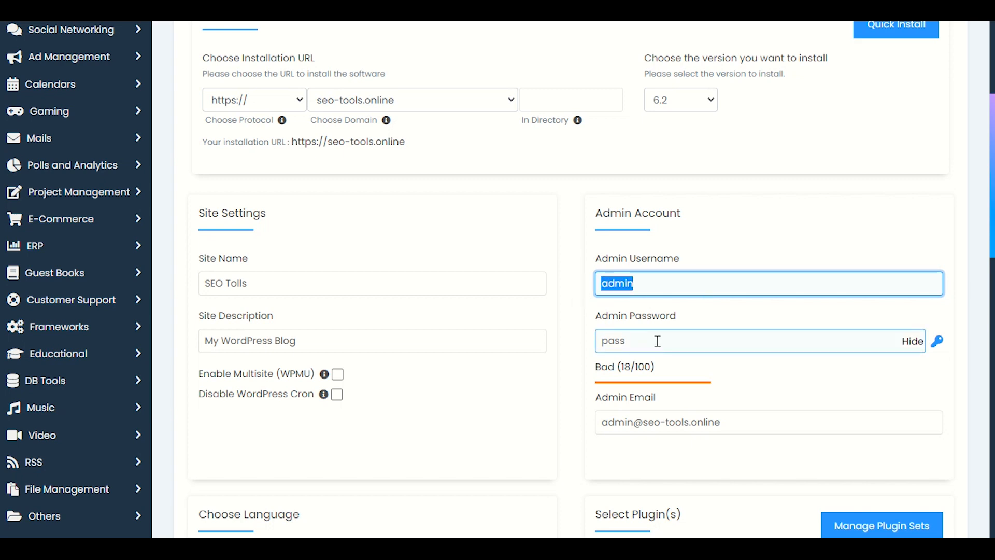
pyautogui.click(673, 340)
pyautogui.moveTo(673, 340); pyautogui.dragTo(571, 340)
pyautogui.click(585, 348)
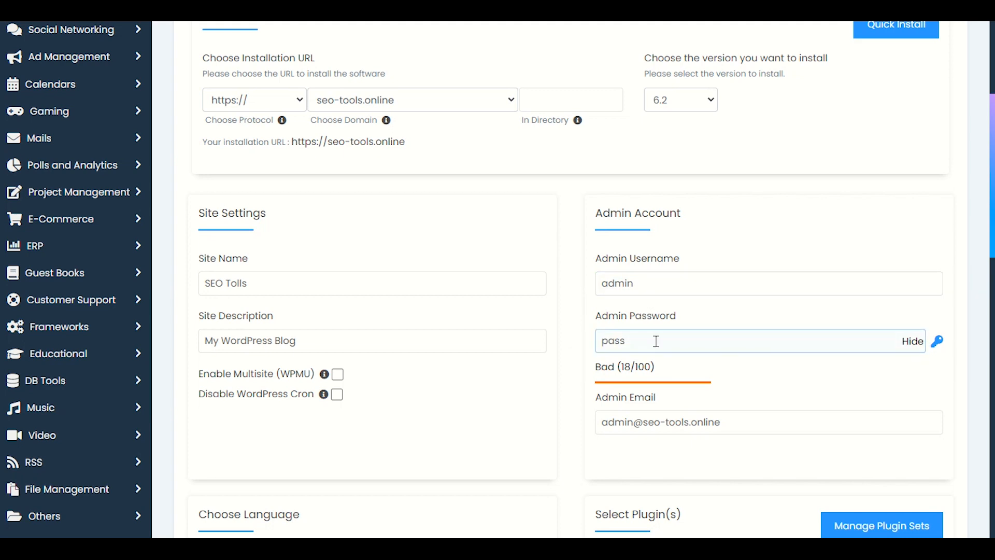
pyautogui.moveTo(656, 340); pyautogui.dragTo(588, 342)
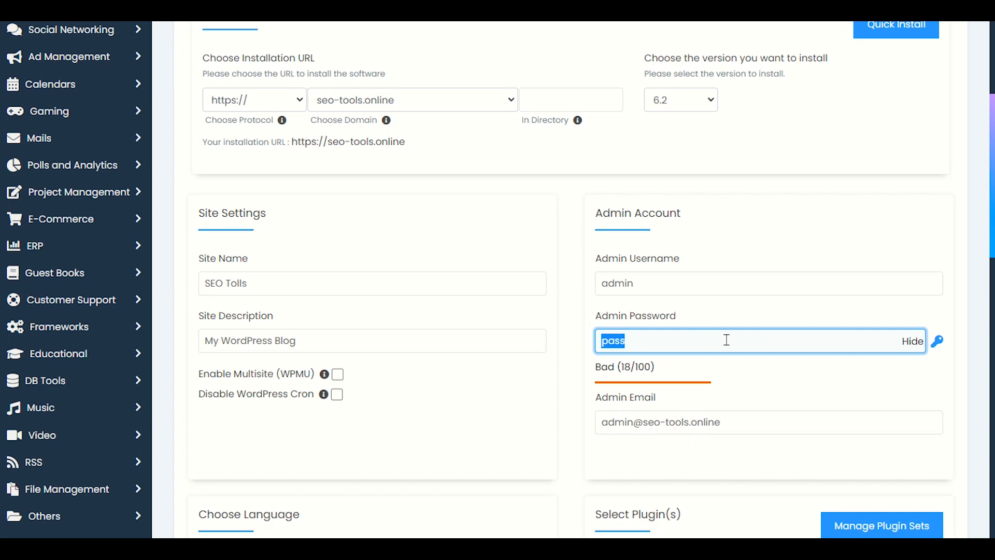
pyautogui.click(645, 284)
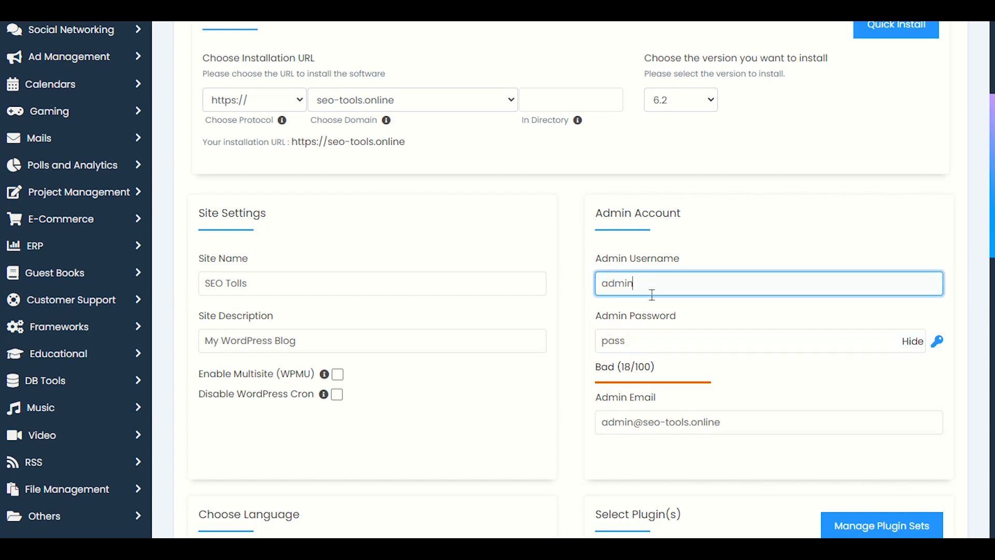
pyautogui.click(666, 344)
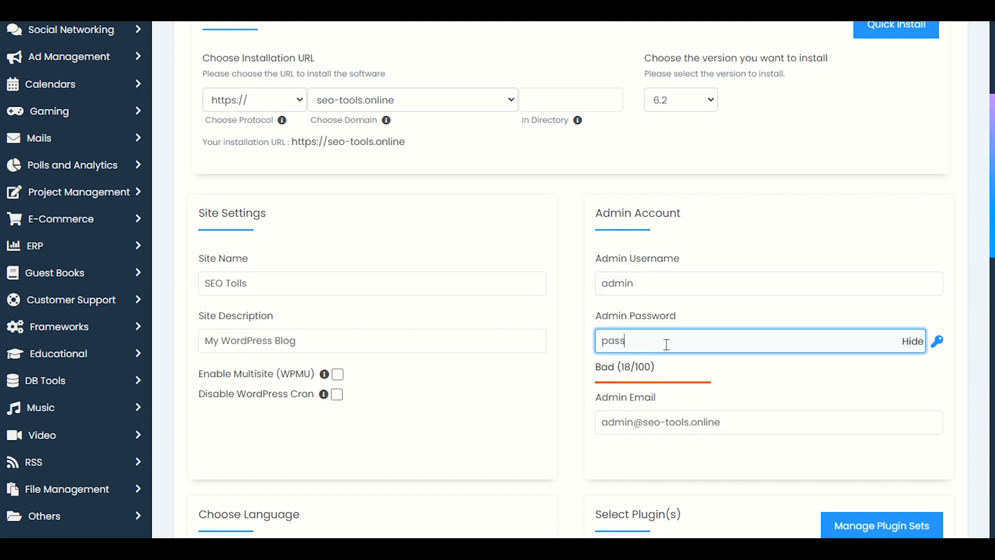
pyautogui.scroll(-1, 666, 345)
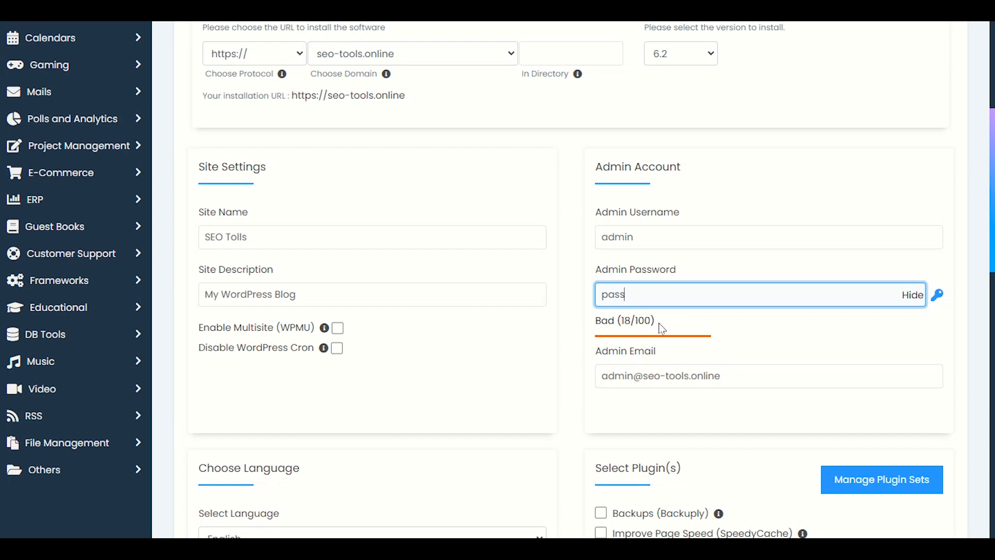
pyautogui.moveTo(656, 321); pyautogui.dragTo(608, 321)
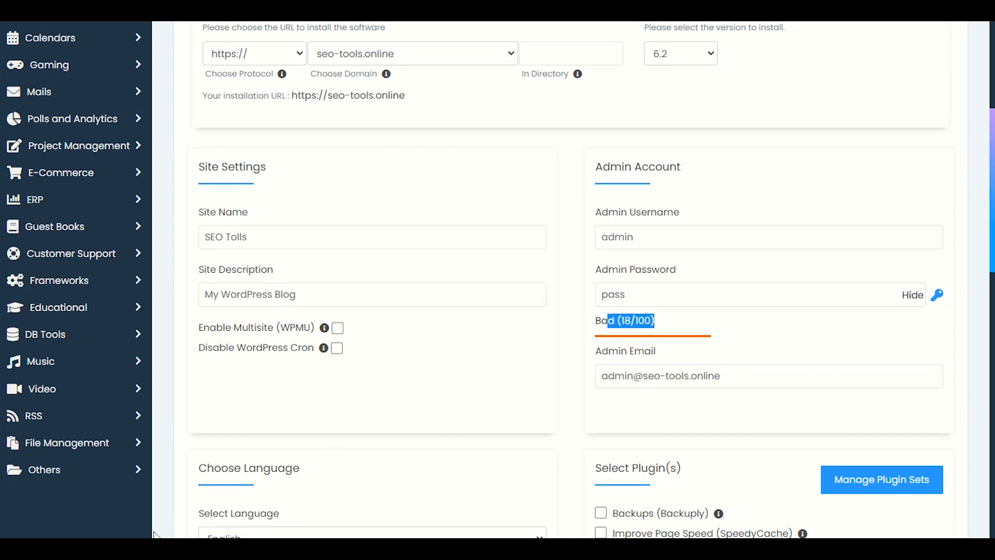
pyautogui.click(140, 549)
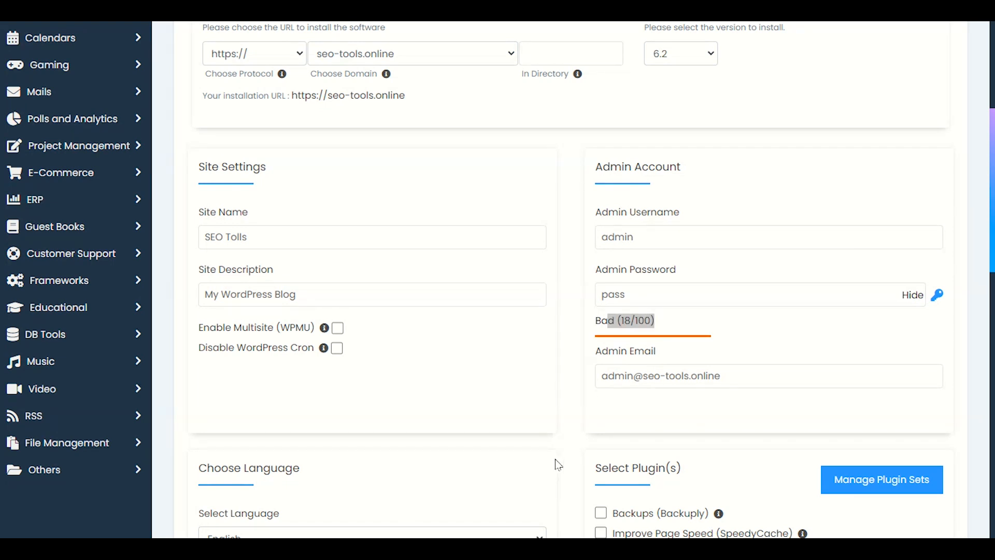
pyautogui.scroll(-1, 649, 399)
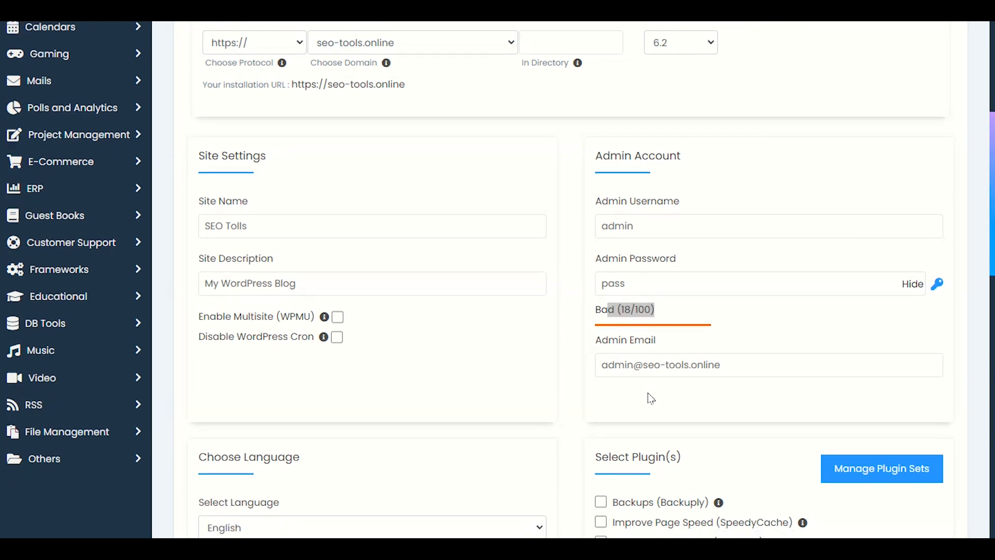
# - Check the default admin email address in the admin account section
pyautogui.click(640, 329)
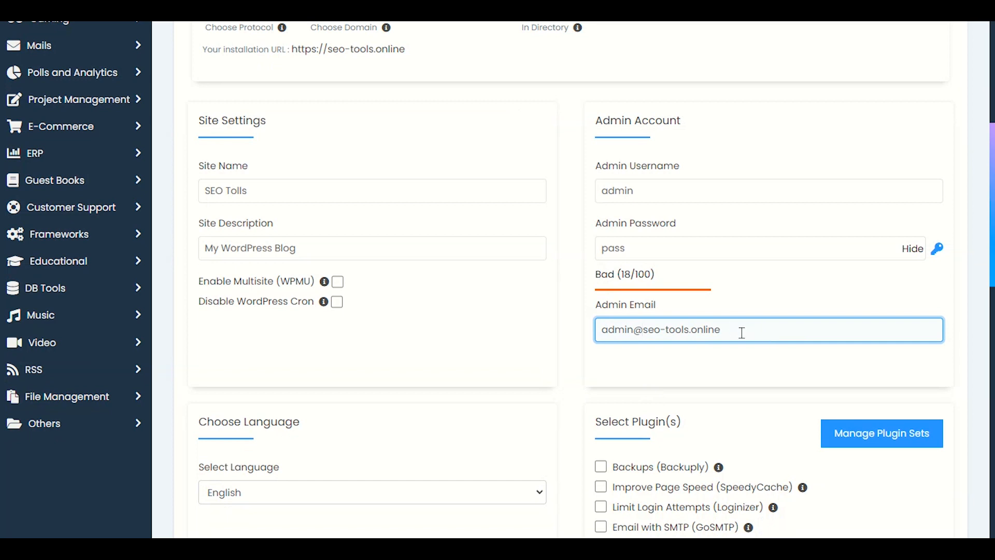
pyautogui.moveTo(741, 329); pyautogui.dragTo(595, 338)
pyautogui.click(620, 368)
pyautogui.moveTo(743, 326); pyautogui.dragTo(566, 324)
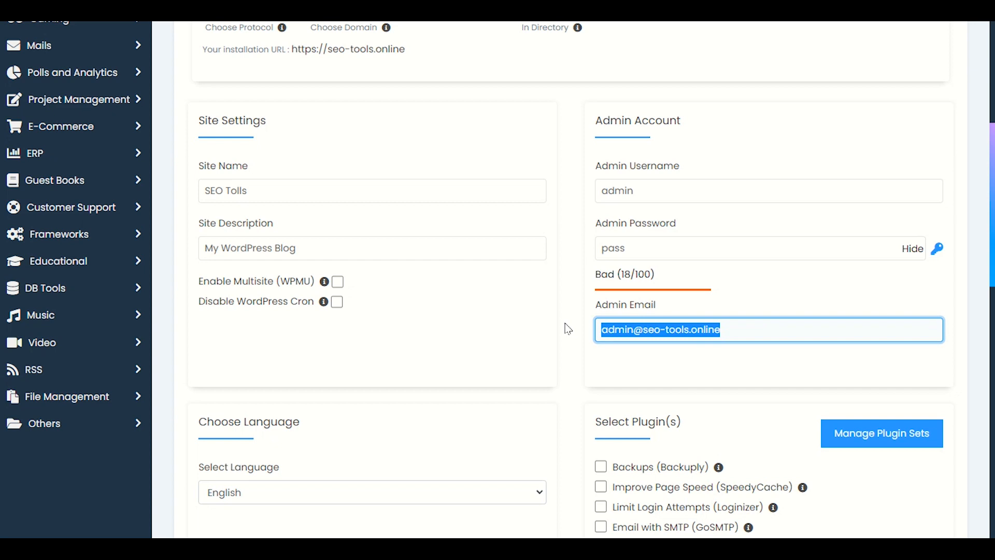
pyautogui.click(588, 362)
pyautogui.click(620, 325)
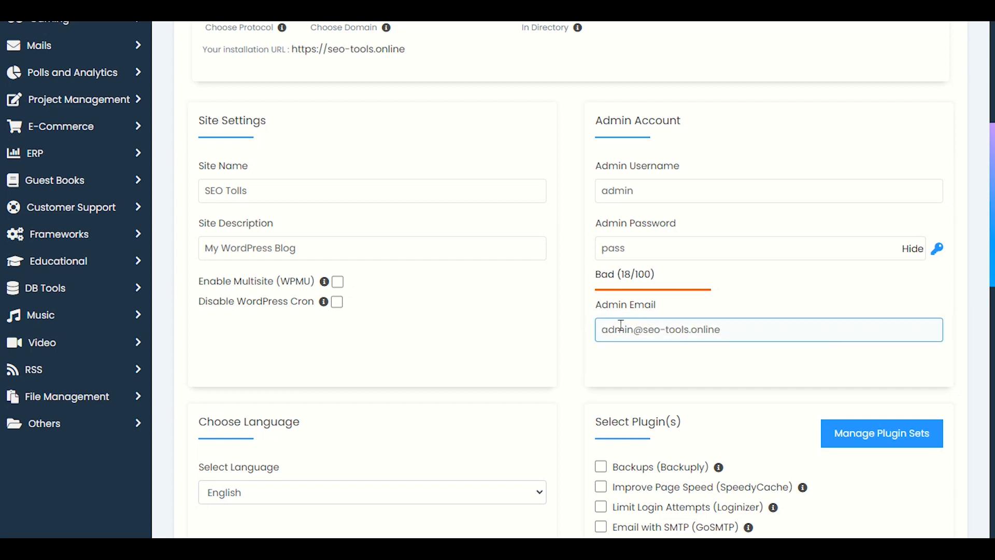
pyautogui.click(746, 364)
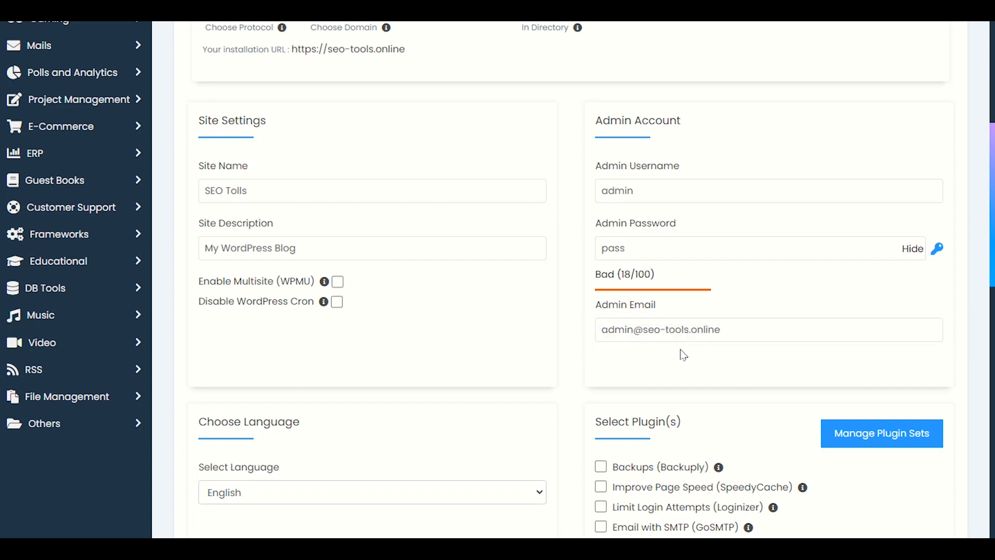
pyautogui.click(732, 332)
pyautogui.moveTo(731, 332); pyautogui.dragTo(562, 326)
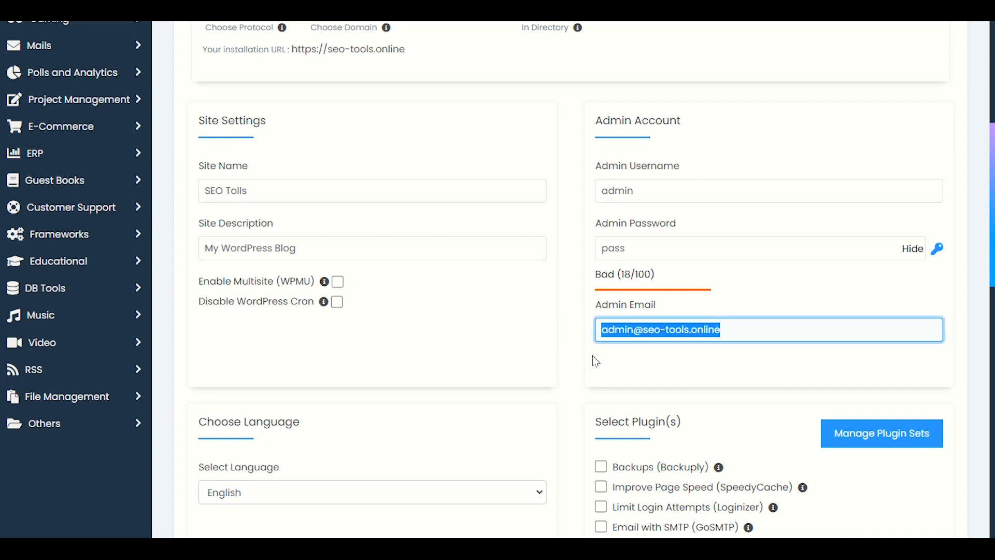
pyautogui.click(744, 333)
pyautogui.click(738, 352)
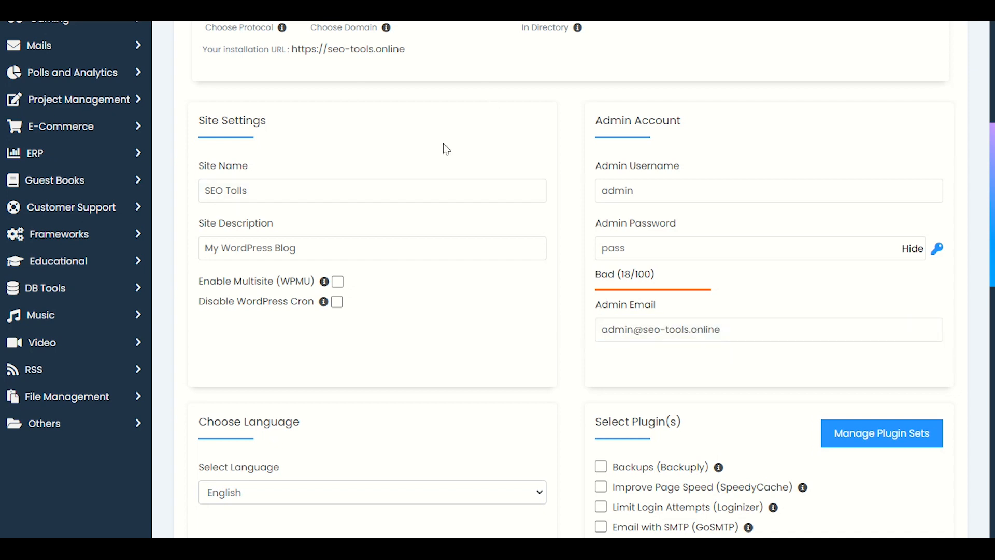
# - Review the site settings form, including the explanations of the Enable Multisite and Disable WordPress Cron options
pyautogui.scroll(-1, 620, 262)
pyautogui.scroll(-2, 622, 266)
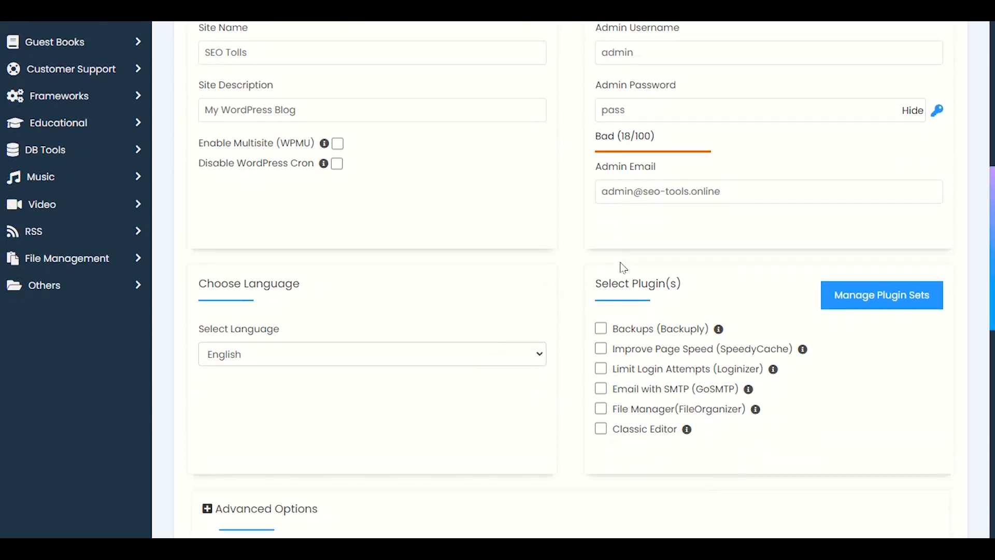
pyautogui.scroll(4, 600, 349)
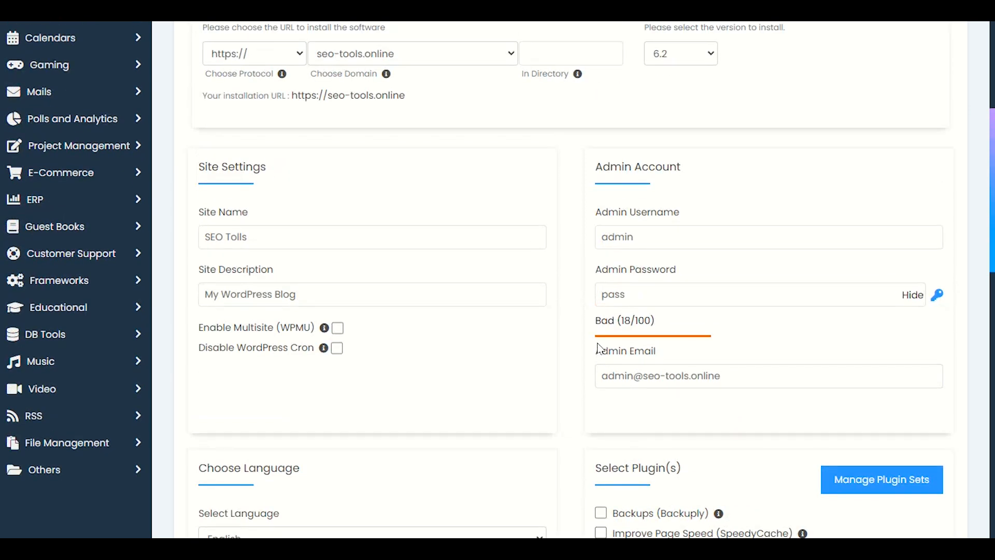
pyautogui.scroll(-2, 600, 349)
pyautogui.scroll(2, 598, 344)
pyautogui.moveTo(323, 332)
pyautogui.moveTo(324, 350)
pyautogui.scroll(-3, 377, 391)
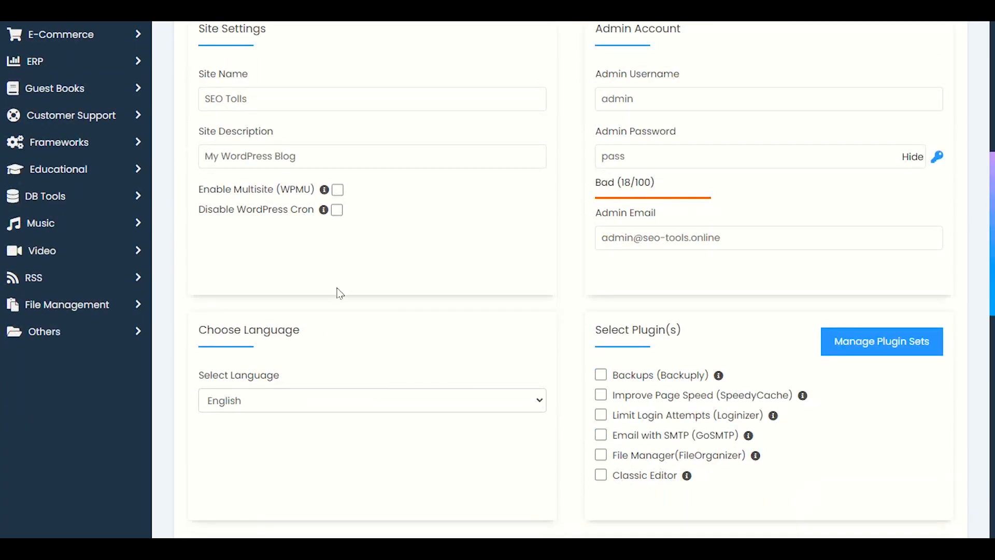
# - Check the installation language list and keep English as the language
pyautogui.scroll(-2, 338, 291)
pyautogui.click(222, 309)
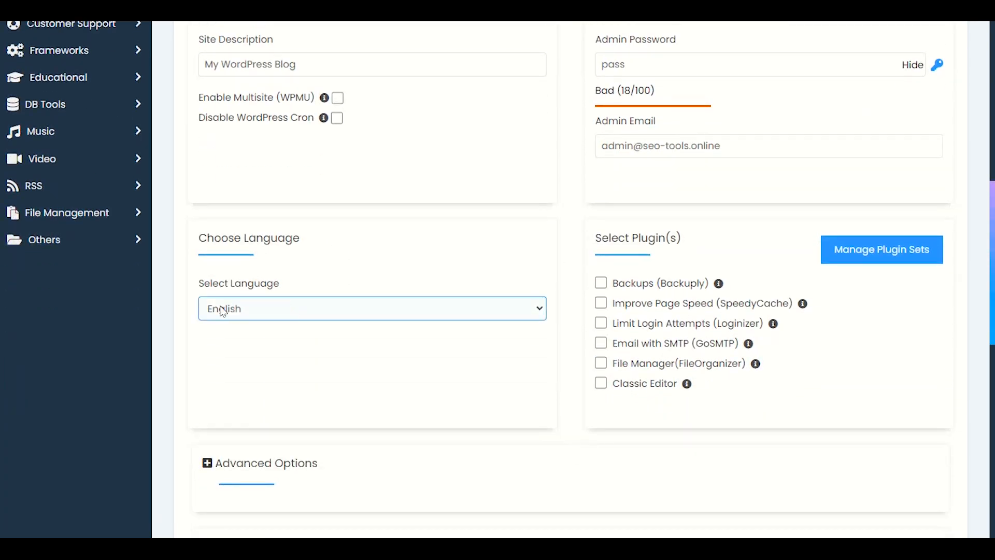
pyautogui.click(214, 314)
pyautogui.click(404, 349)
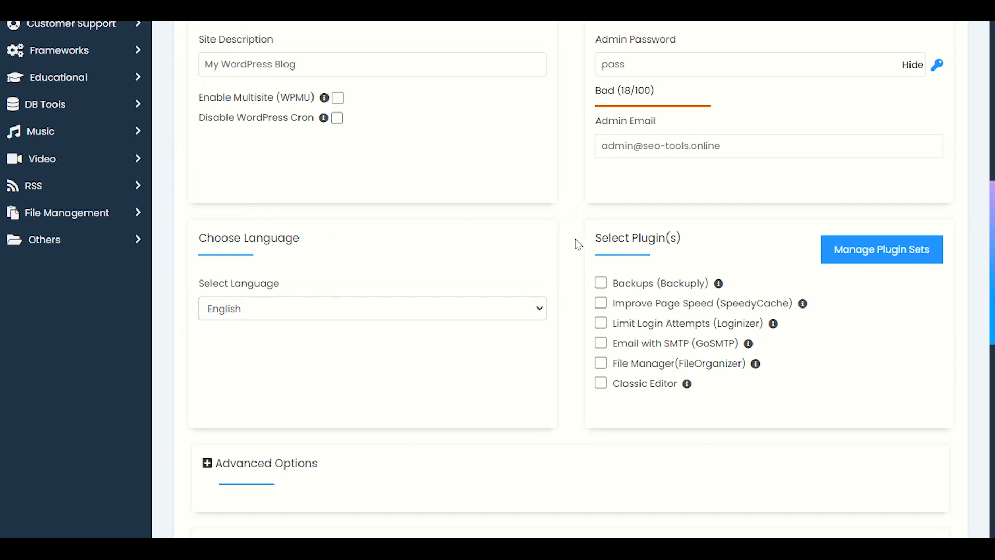
# - Select the Backuply, SpeedyCache and Loginizer plugins to install with WordPress
pyautogui.click(601, 284)
pyautogui.click(602, 325)
pyautogui.scroll(-1, 588, 361)
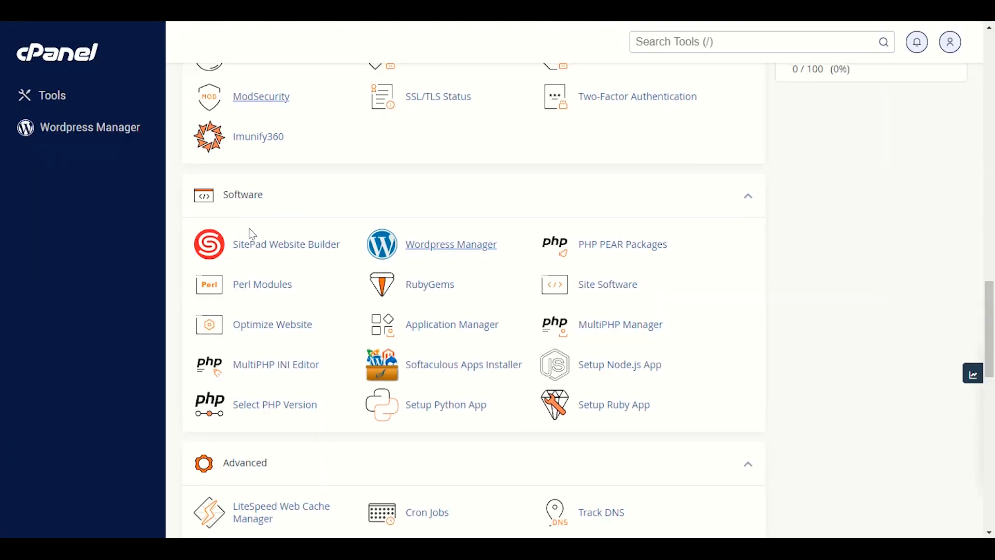
# - Switch to the cPanel tools page and look over the backup tools in the Files section
pyautogui.scroll(10, 249, 228)
pyautogui.scroll(7, 249, 228)
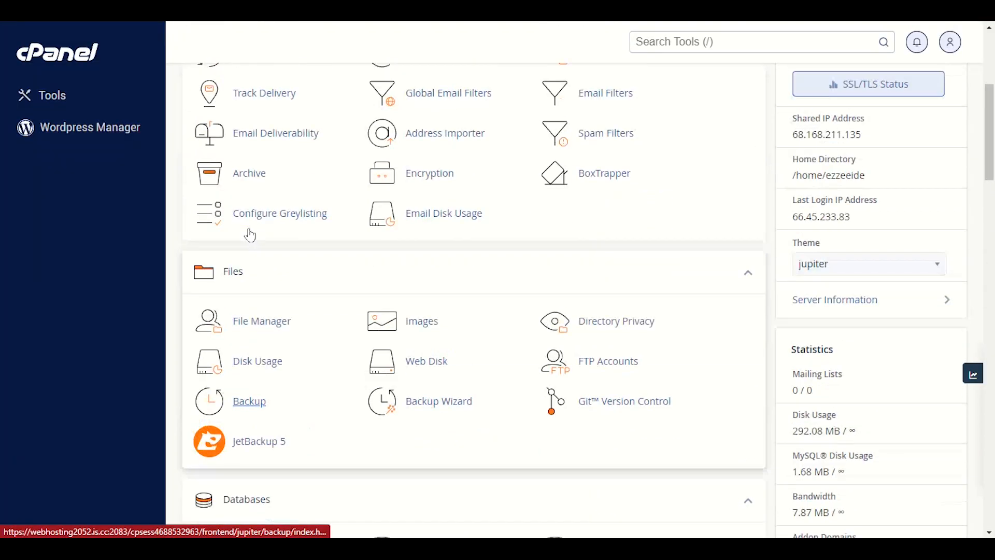
pyautogui.scroll(-3, 249, 233)
pyautogui.scroll(2, 276, 236)
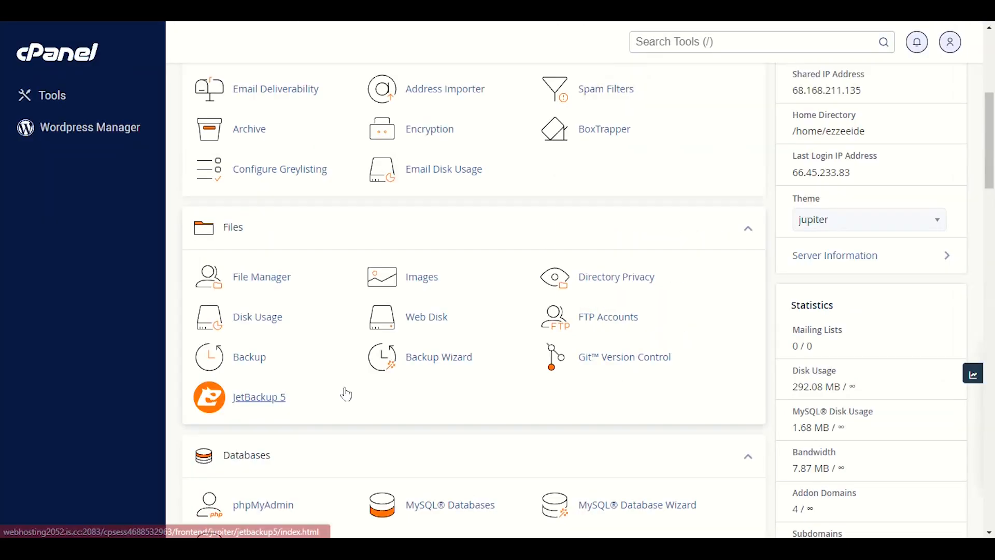
pyautogui.scroll(2, 344, 393)
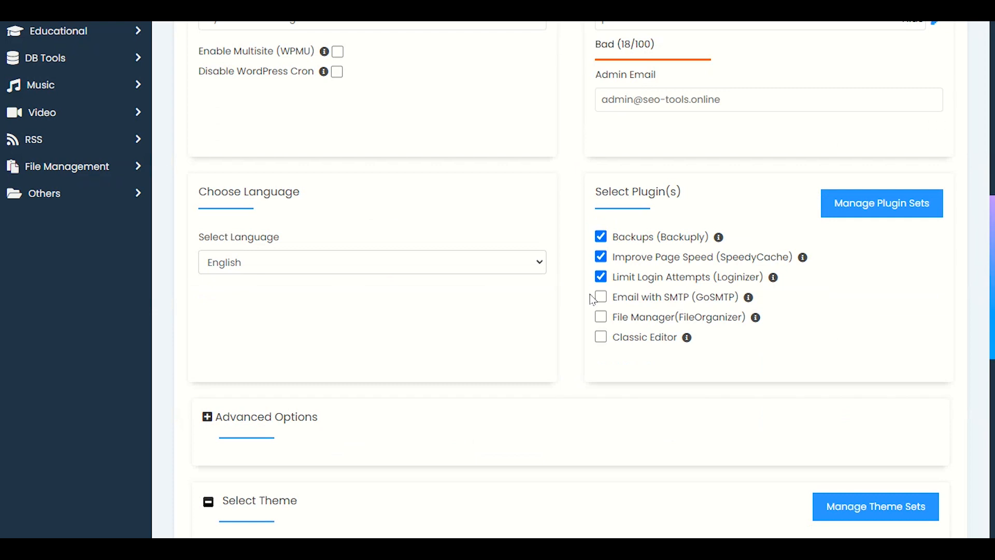
# - Add the Classic Editor plugin to the WordPress installation and read its description
pyautogui.click(600, 338)
pyautogui.moveTo(686, 342)
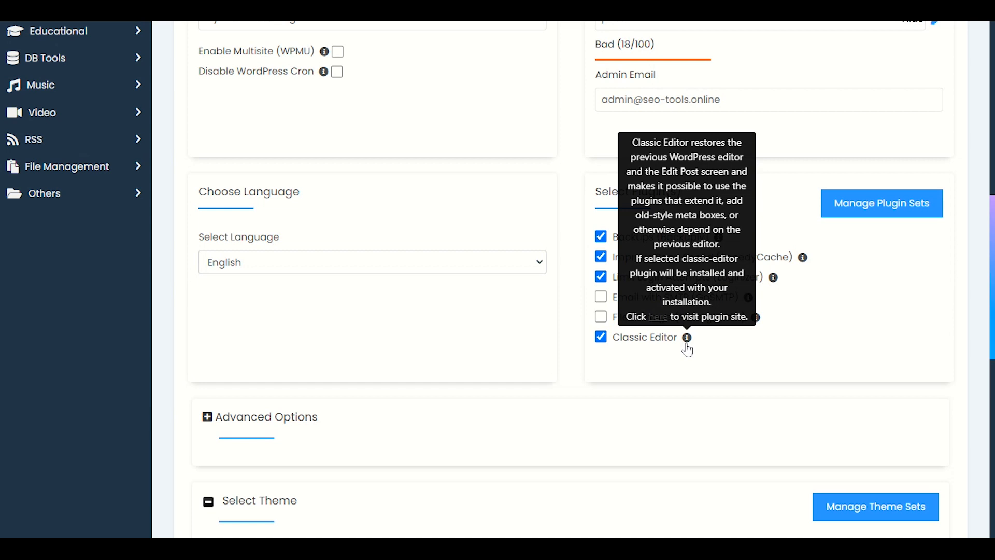
# - Expand the advanced options of the installation and look over the database, auto upgrade and backup settings
pyautogui.scroll(-3, 692, 389)
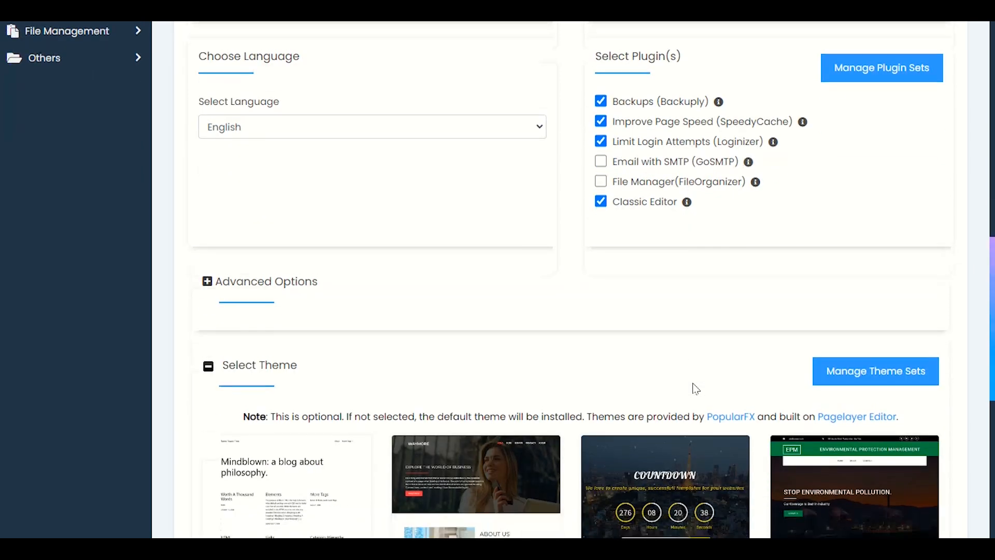
pyautogui.scroll(-2, 645, 300)
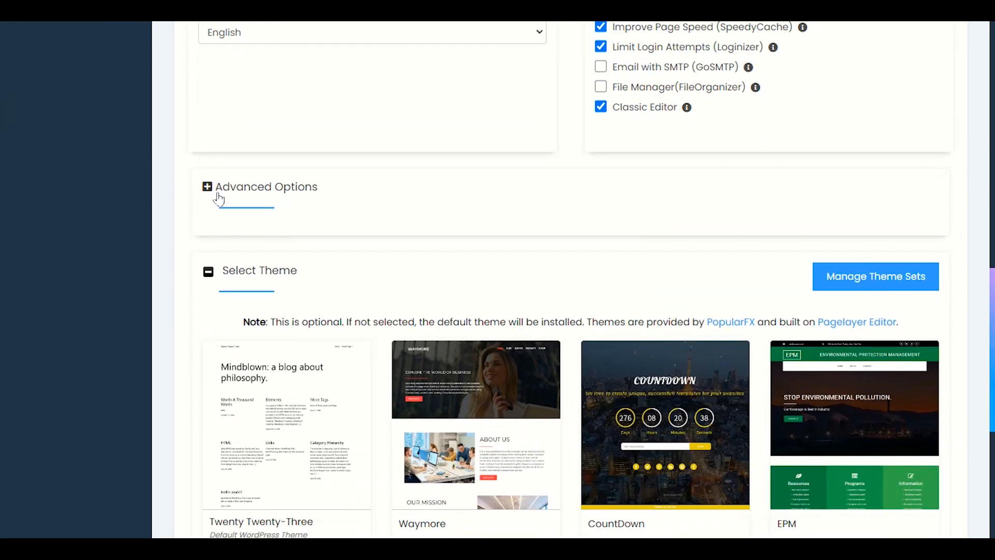
pyautogui.click(209, 188)
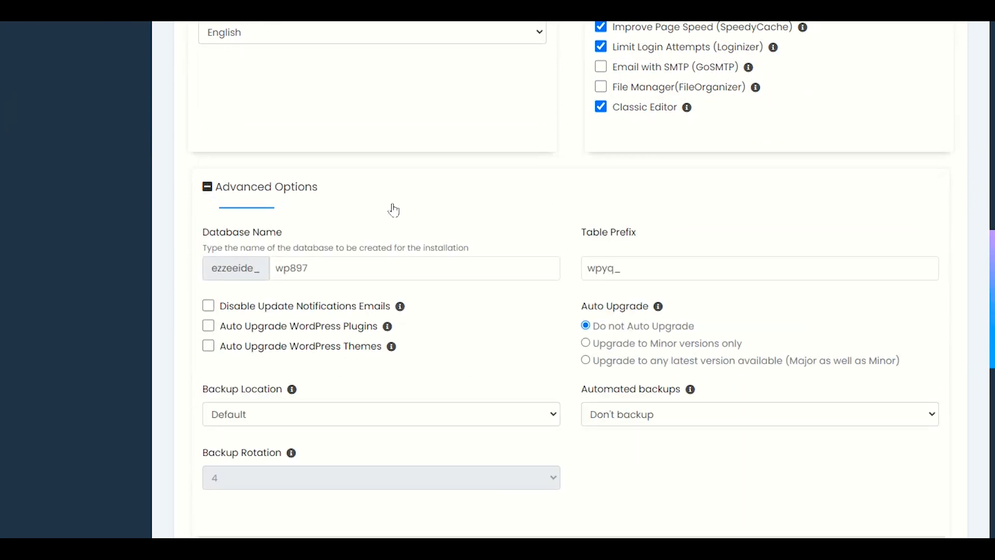
pyautogui.scroll(-1, 394, 210)
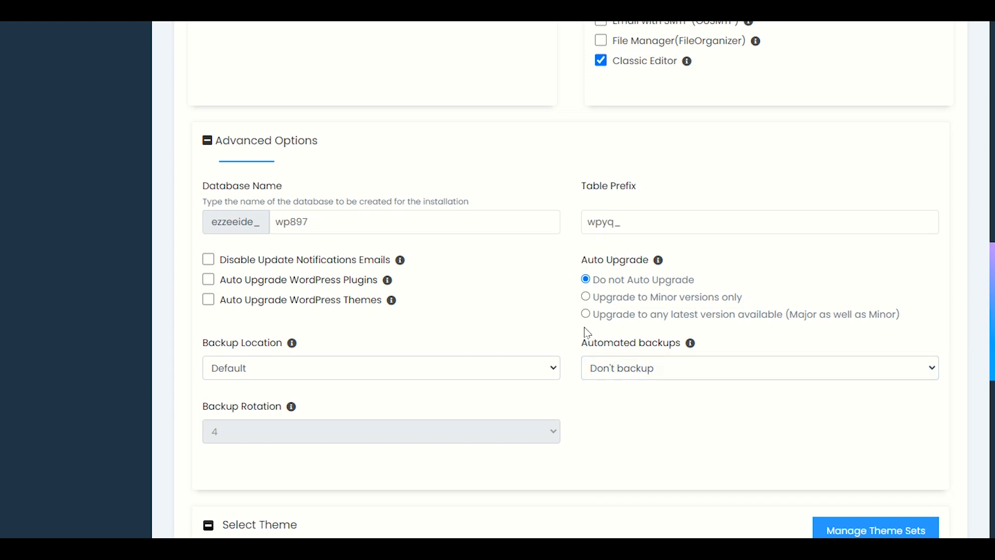
# - Enable automatic upgrades for both the WordPress plugins and the WordPress themes
pyautogui.click(208, 283)
pyautogui.click(209, 306)
pyautogui.scroll(-1, 334, 323)
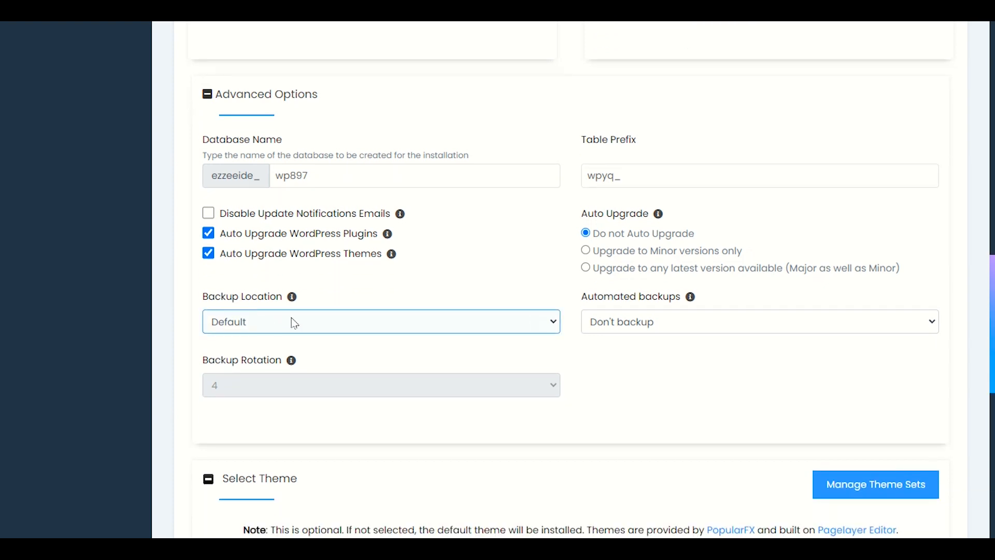
# - Check the backup location choices, keep Default, and set automated backups to once a week
pyautogui.click(316, 324)
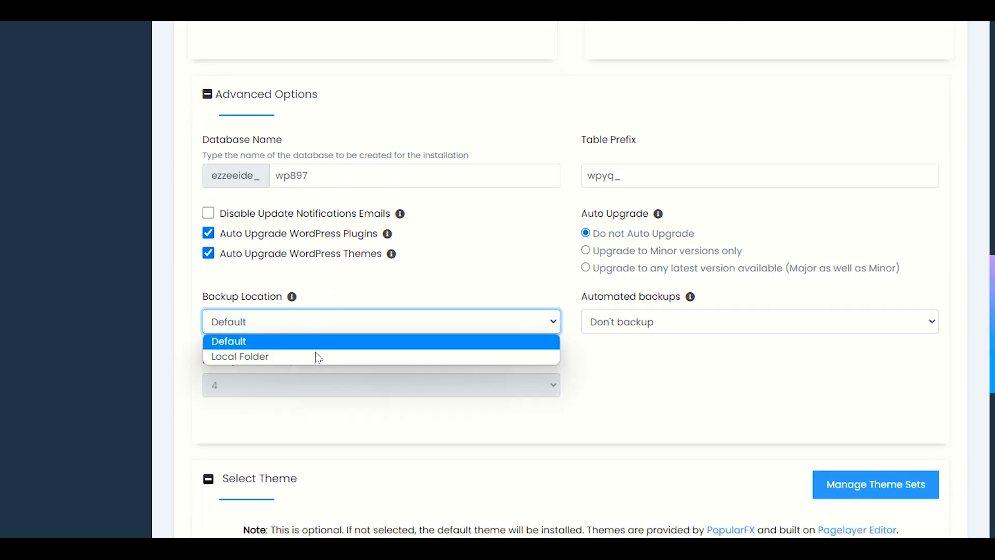
pyautogui.click(399, 286)
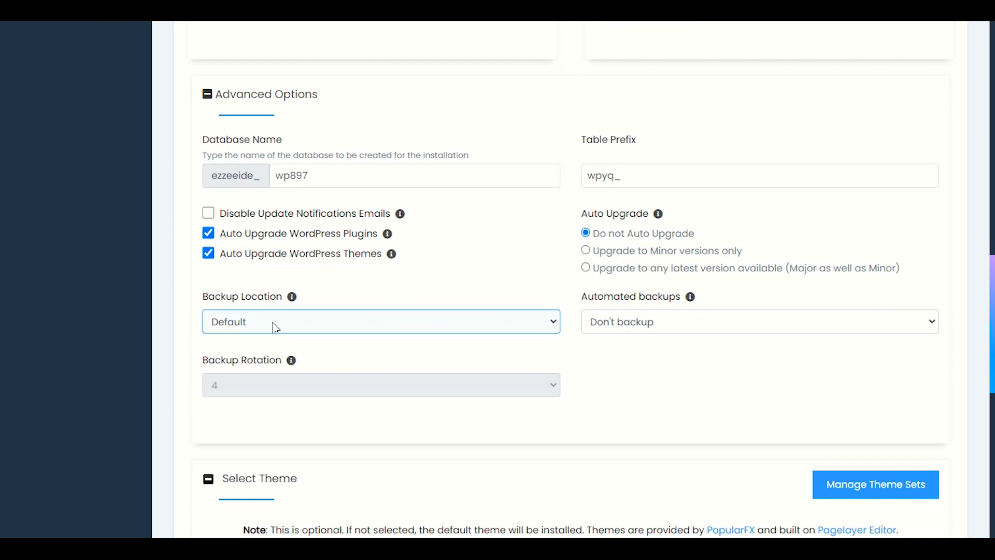
pyautogui.click(604, 321)
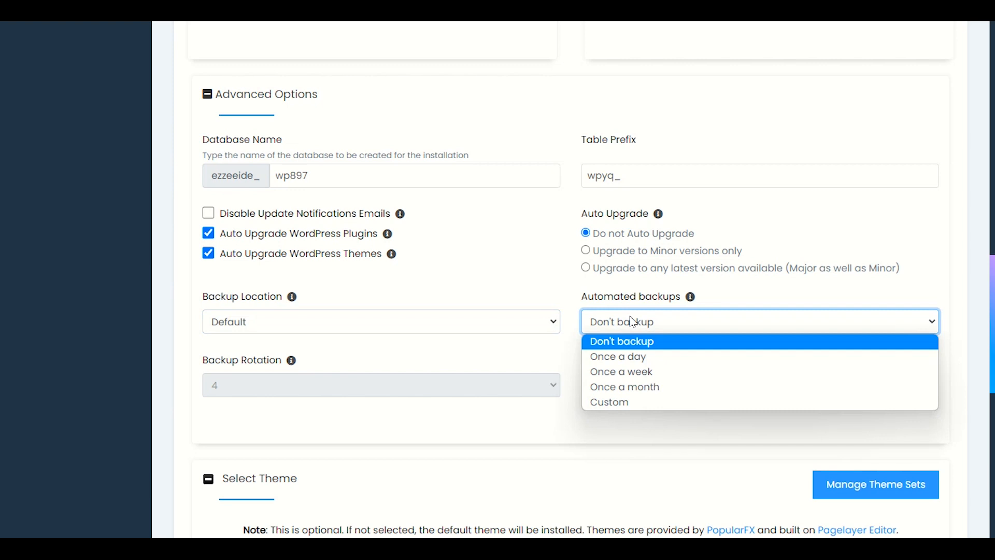
pyautogui.click(675, 371)
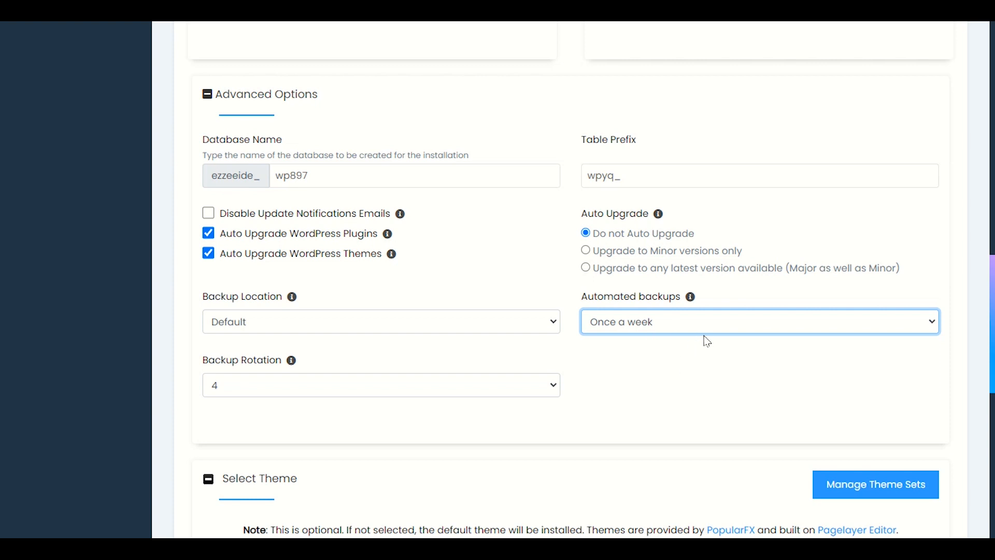
# - Show all available themes and filter them first by the E-Commerce category and then by Blog
pyautogui.scroll(-1, 707, 341)
pyautogui.scroll(-3, 707, 341)
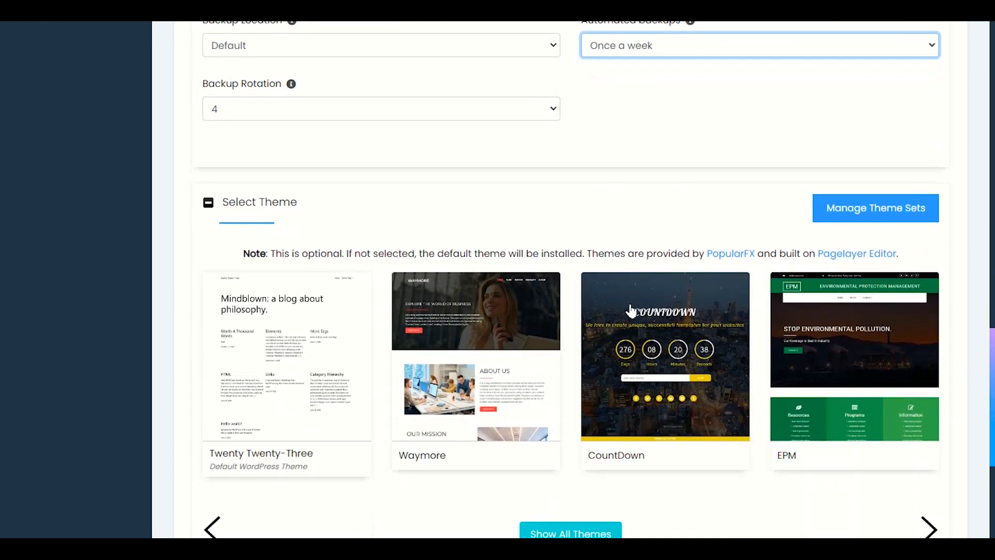
pyautogui.scroll(-1, 309, 206)
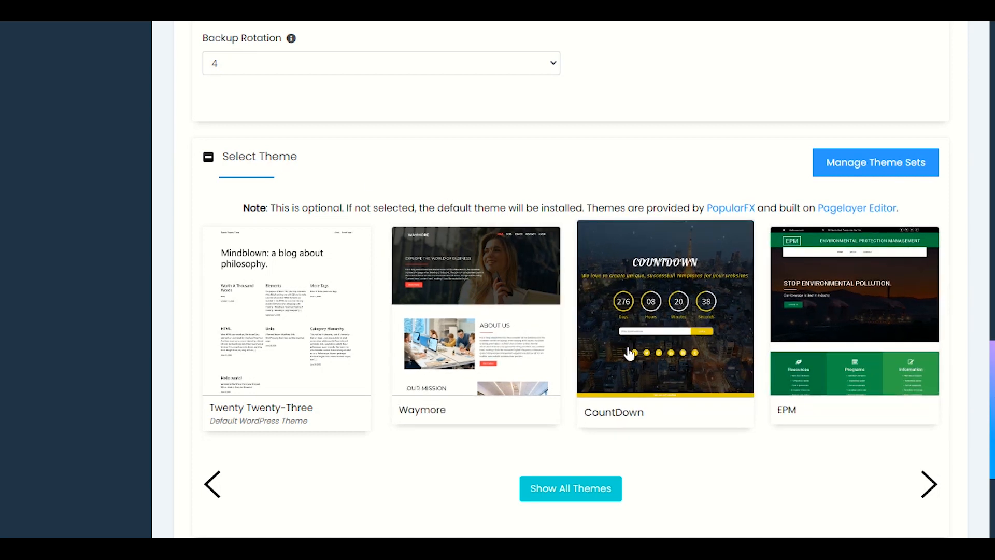
pyautogui.scroll(-1, 417, 333)
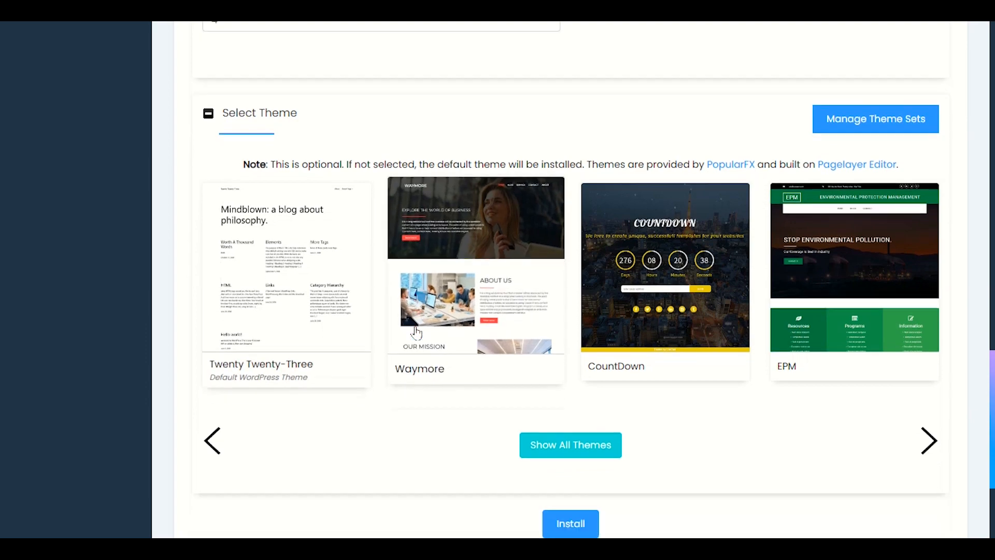
pyautogui.scroll(-1, 446, 352)
pyautogui.click(536, 396)
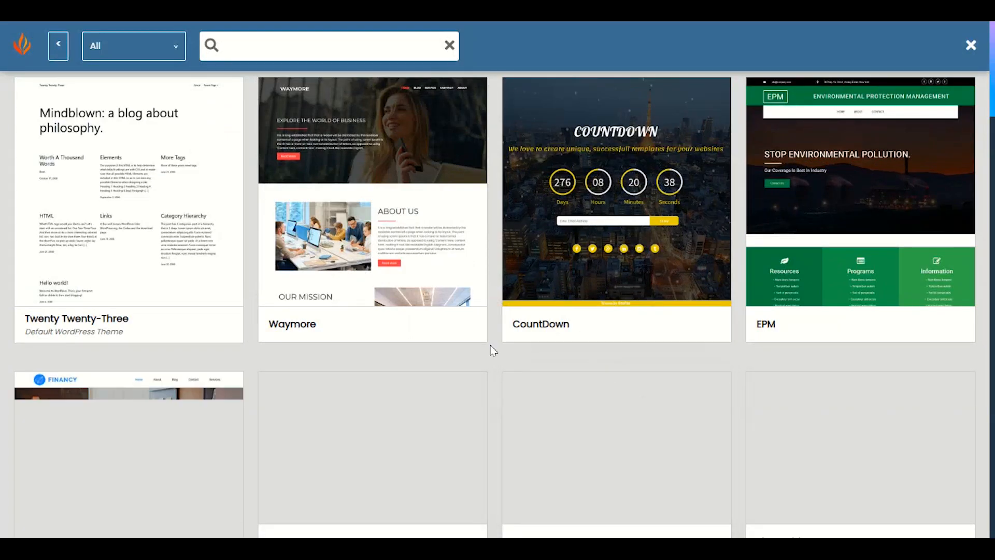
pyautogui.click(125, 46)
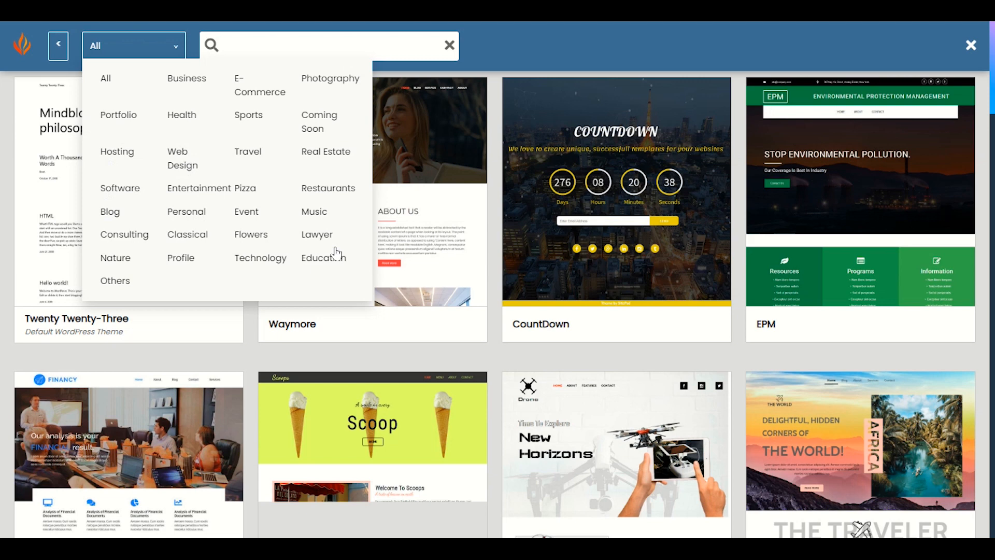
pyautogui.click(277, 93)
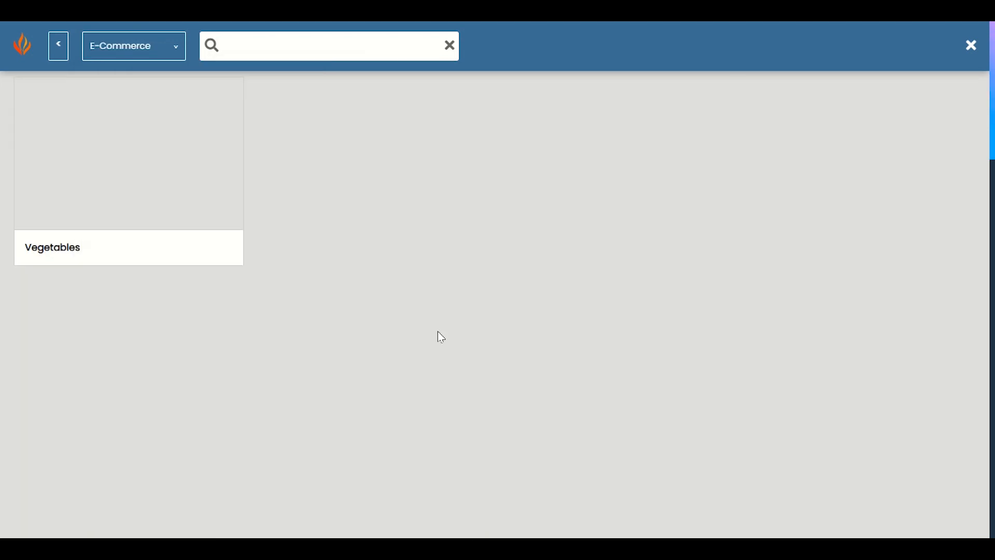
pyautogui.click(140, 47)
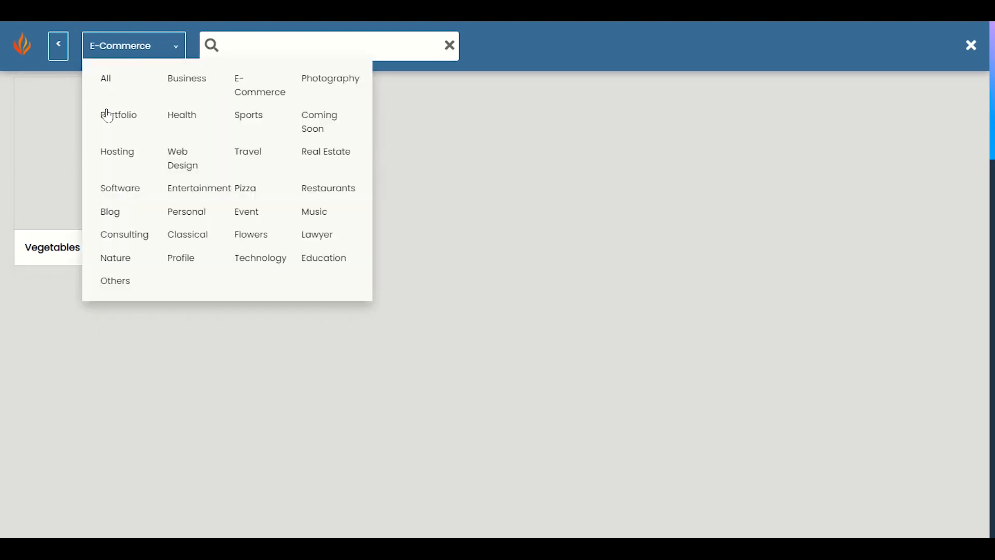
pyautogui.click(109, 211)
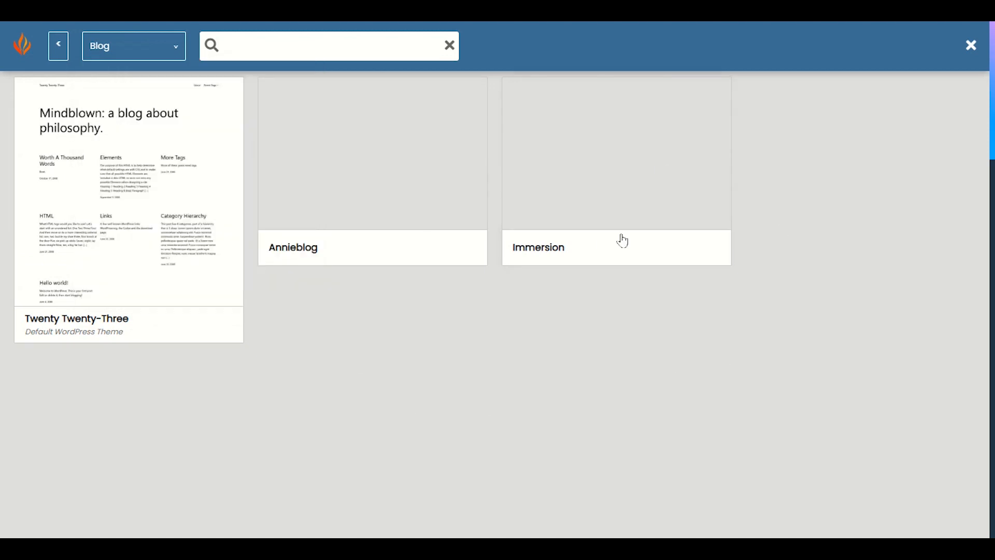
# - Select the Twenty Twenty-Three theme for the installation and decline its demo images
pyautogui.click(92, 205)
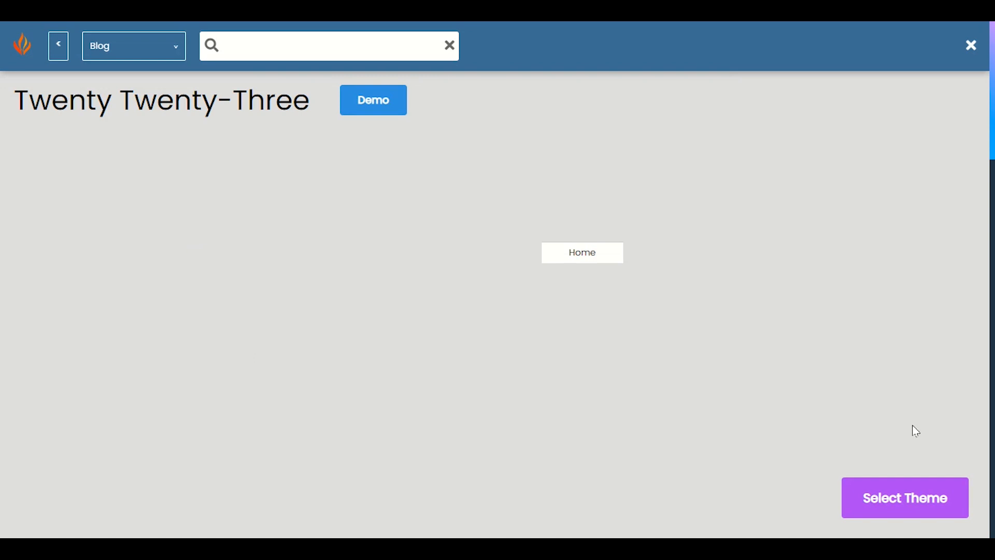
pyautogui.click(899, 498)
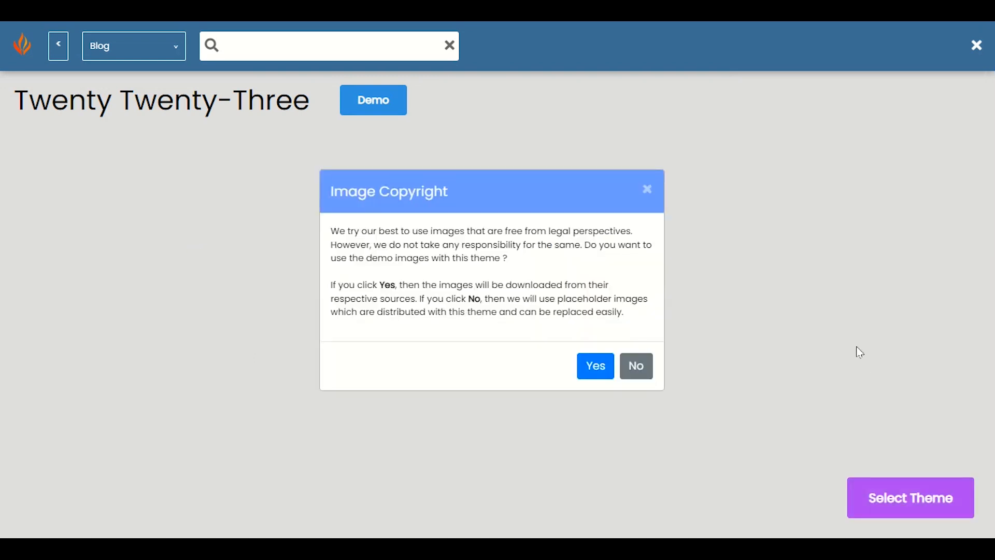
pyautogui.click(640, 368)
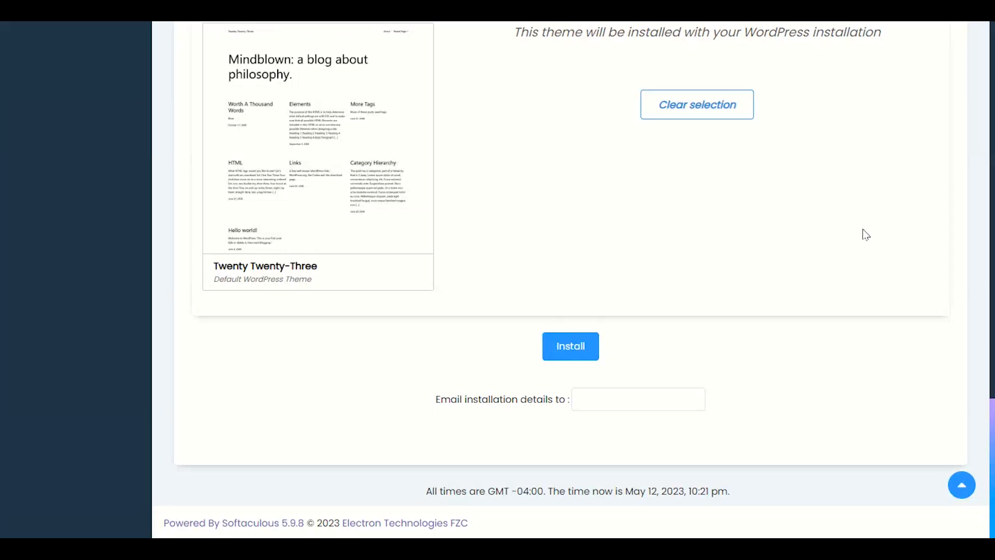
# - Review the selected theme and backup settings, and start the WordPress installation
pyautogui.scroll(5, 776, 317)
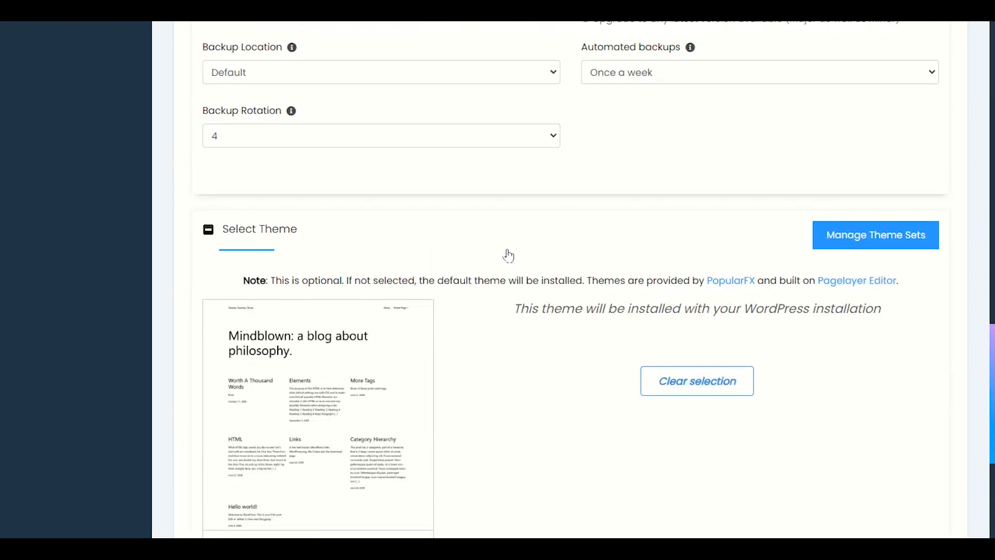
pyautogui.scroll(-2, 508, 255)
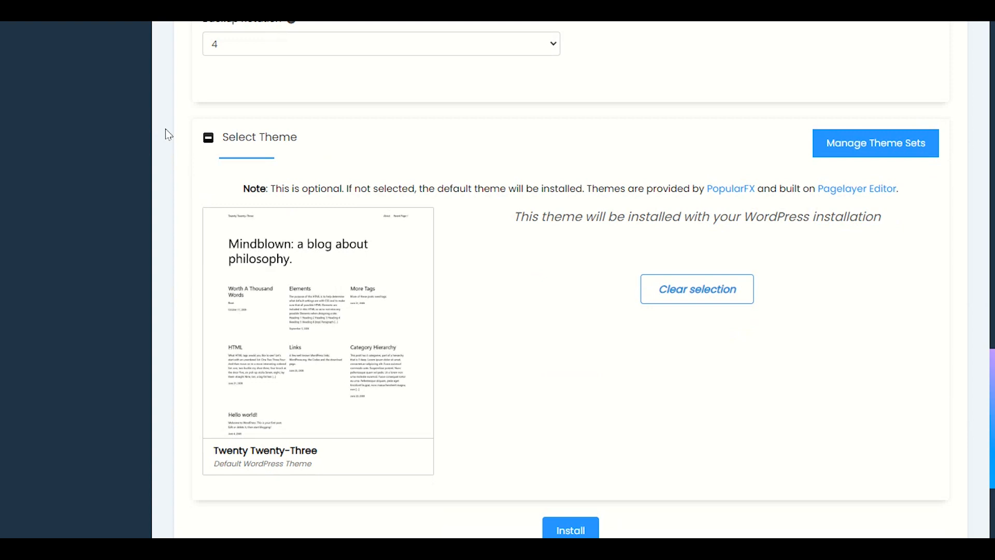
pyautogui.scroll(-2, 166, 129)
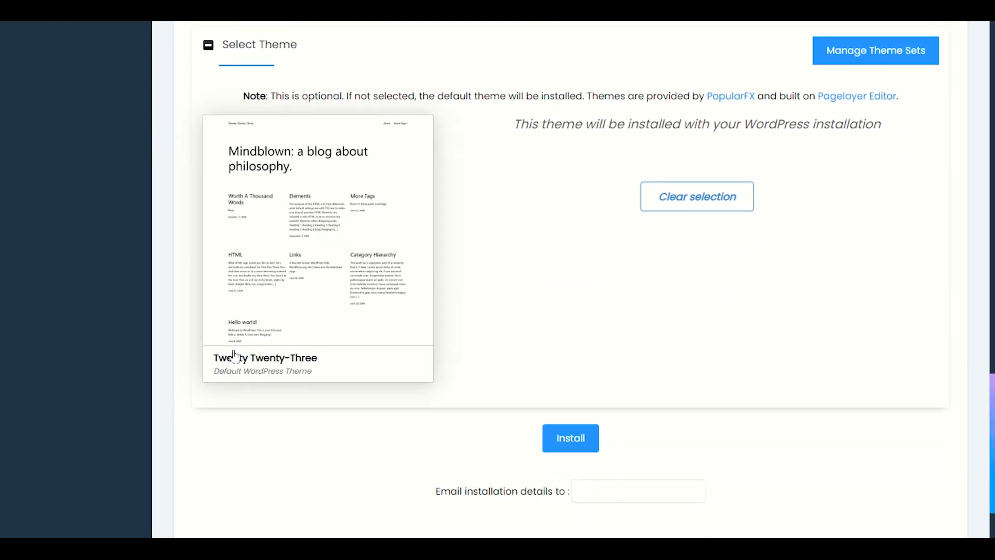
pyautogui.click(565, 441)
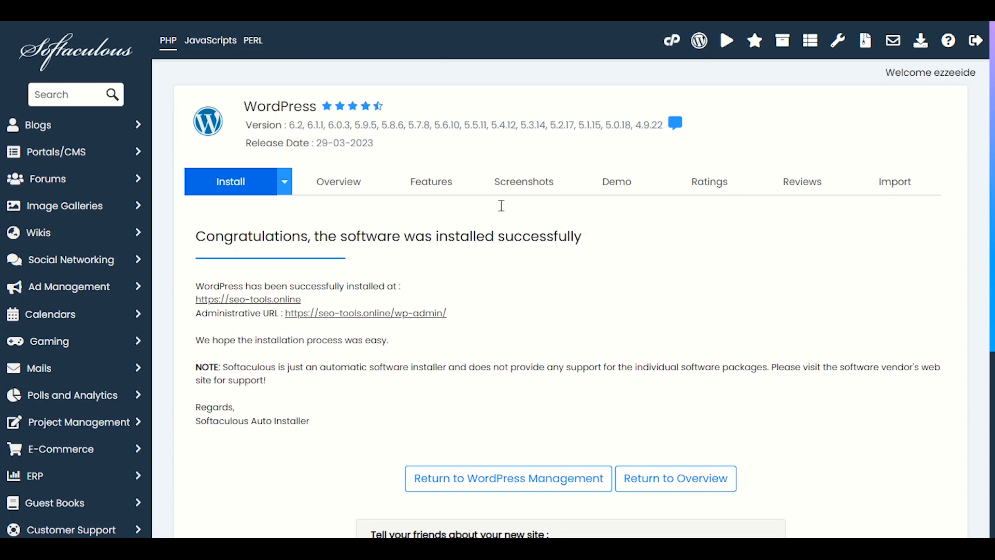
# - Examine the site and administrative URLs in the installation summary and copy the address of the administrative link
pyautogui.scroll(-1, 258, 280)
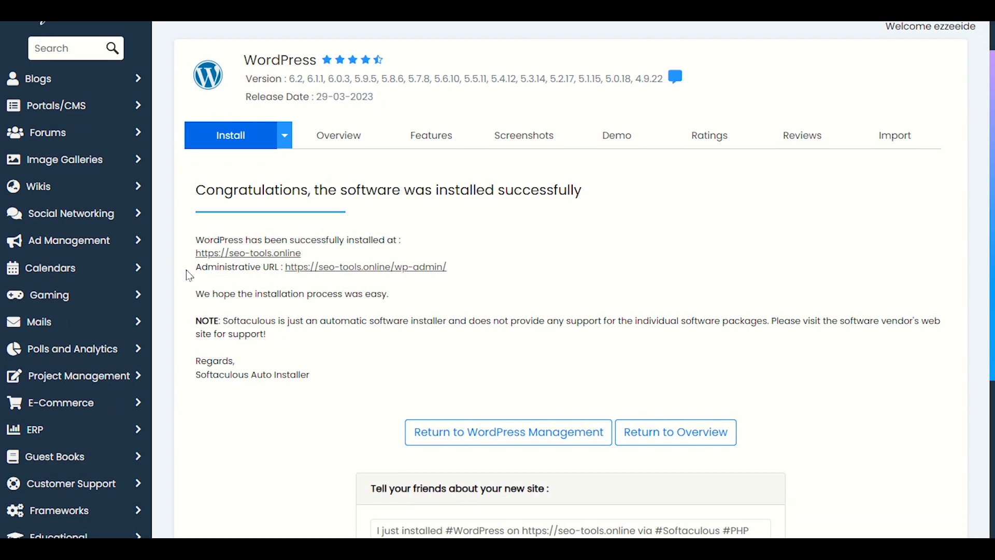
pyautogui.moveTo(198, 270); pyautogui.dragTo(277, 269)
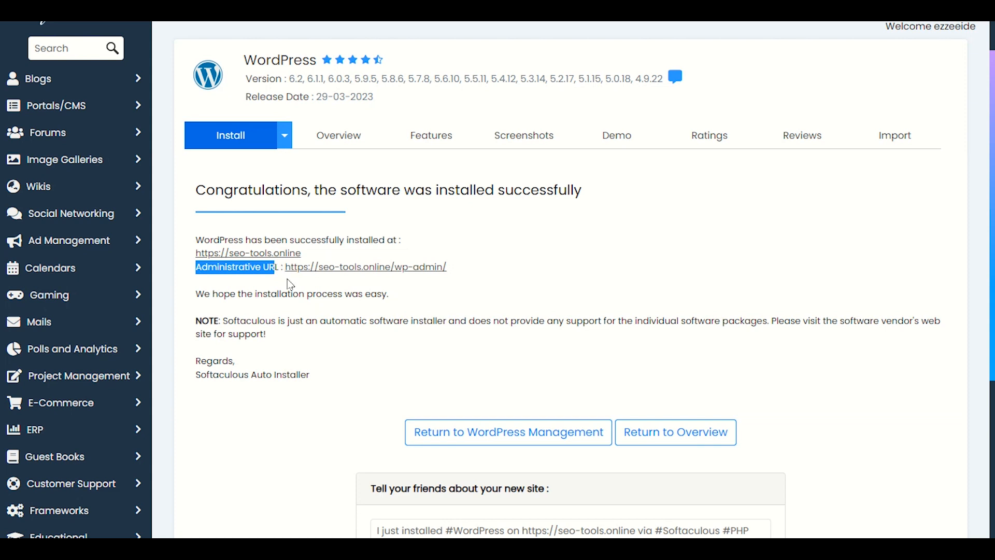
pyautogui.click(288, 279)
pyautogui.moveTo(467, 272); pyautogui.dragTo(286, 268)
pyautogui.click(457, 298)
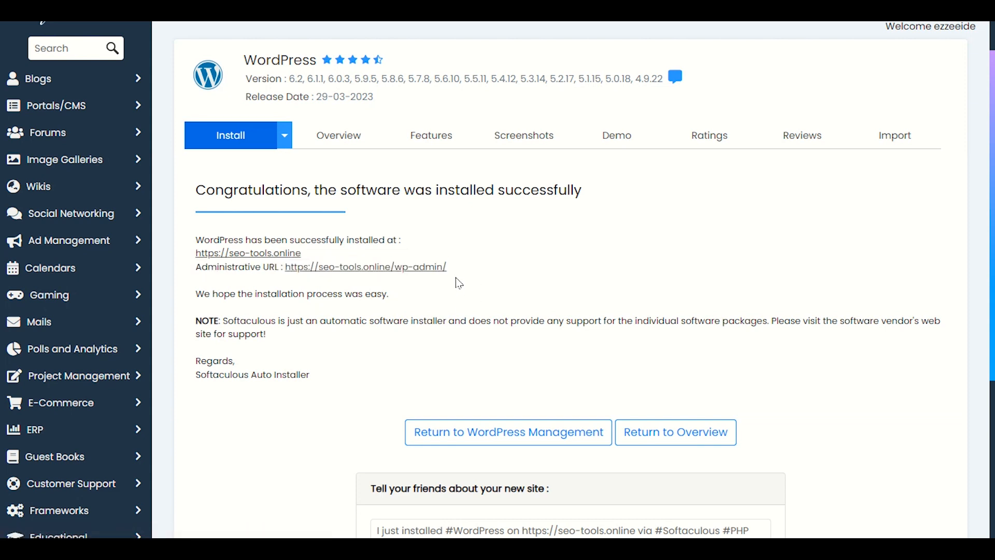
pyautogui.moveTo(448, 267); pyautogui.dragTo(285, 269)
pyautogui.click(290, 293)
pyautogui.rightClick(342, 272)
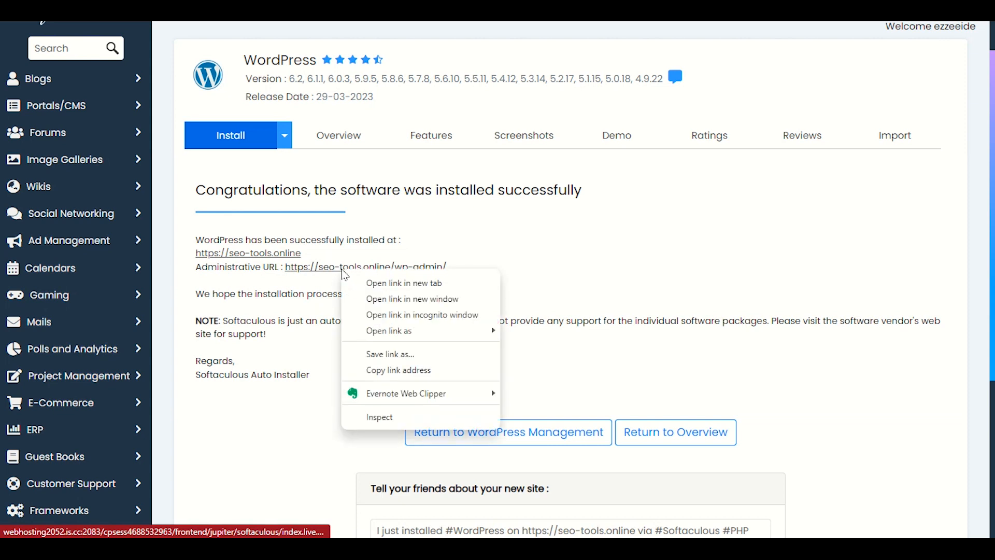
pyautogui.click(383, 370)
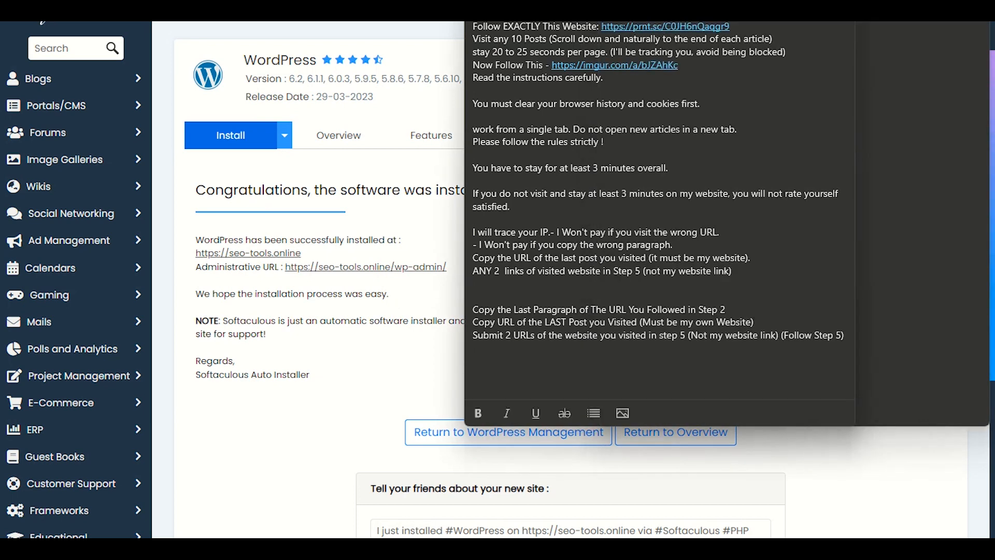
# - Place a blank sticky note over the installation summary and return to the browser page
pyautogui.click(844, 0)
pyautogui.moveTo(851, 0); pyautogui.dragTo(802, 51)
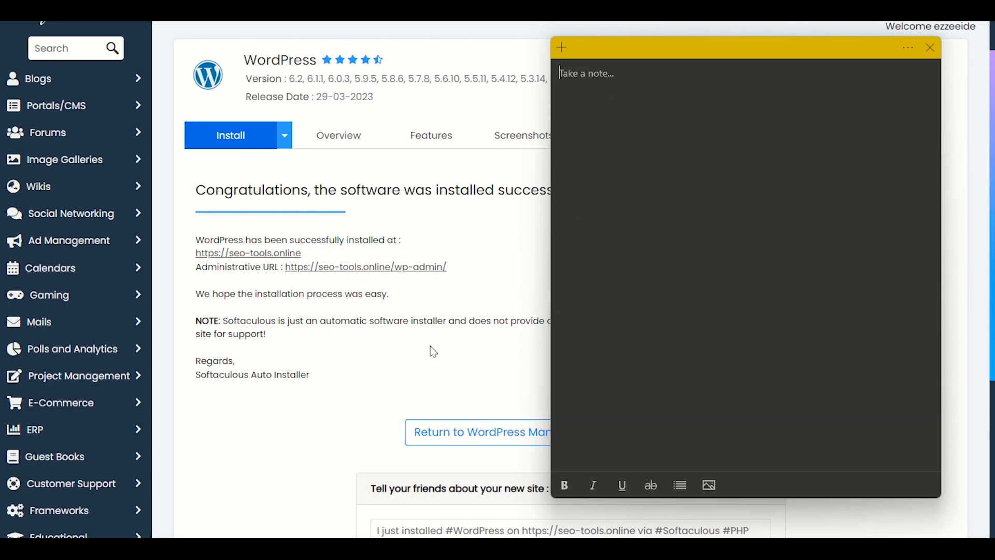
pyautogui.click(438, 313)
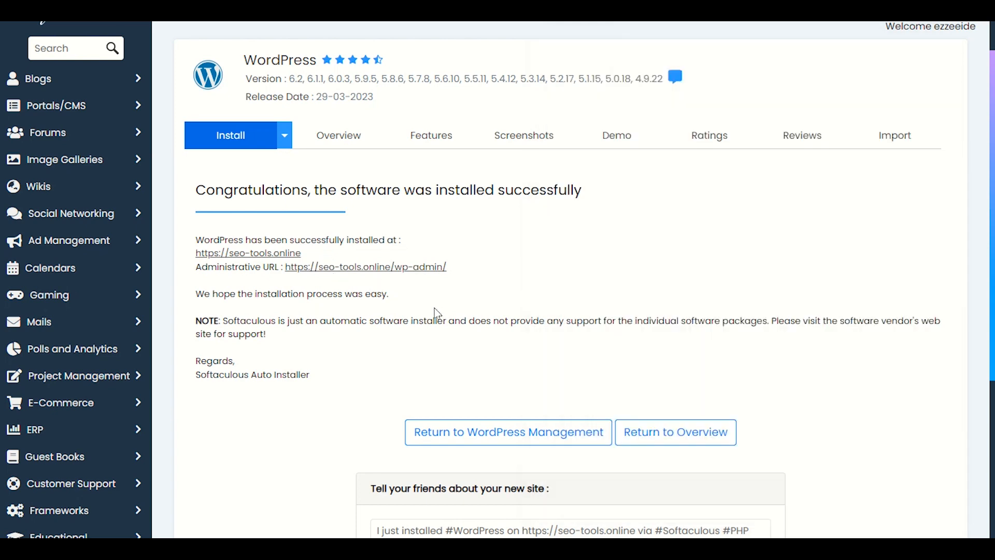
# - Look over the rest of the installation summary and return to WordPress Management
pyautogui.scroll(-1, 438, 313)
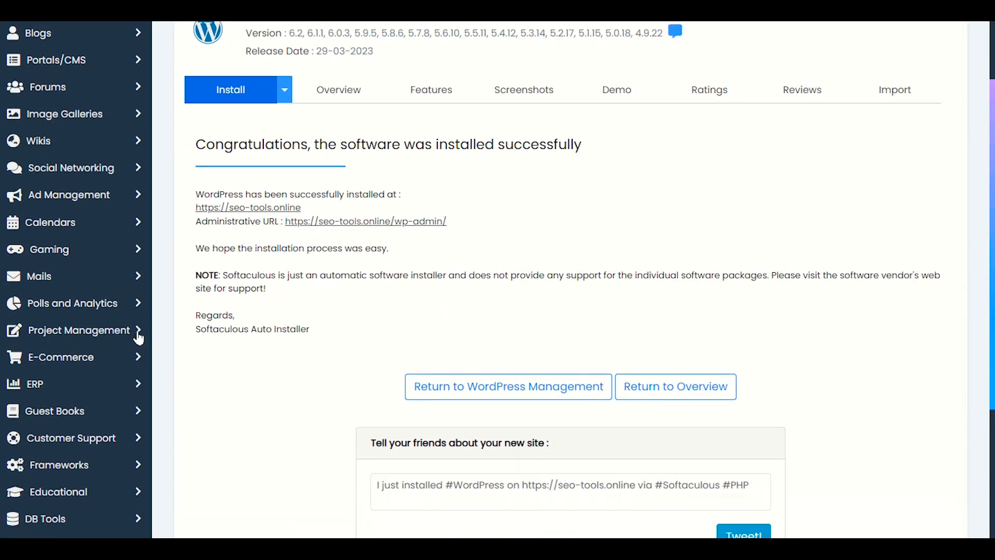
pyautogui.scroll(1, 425, 319)
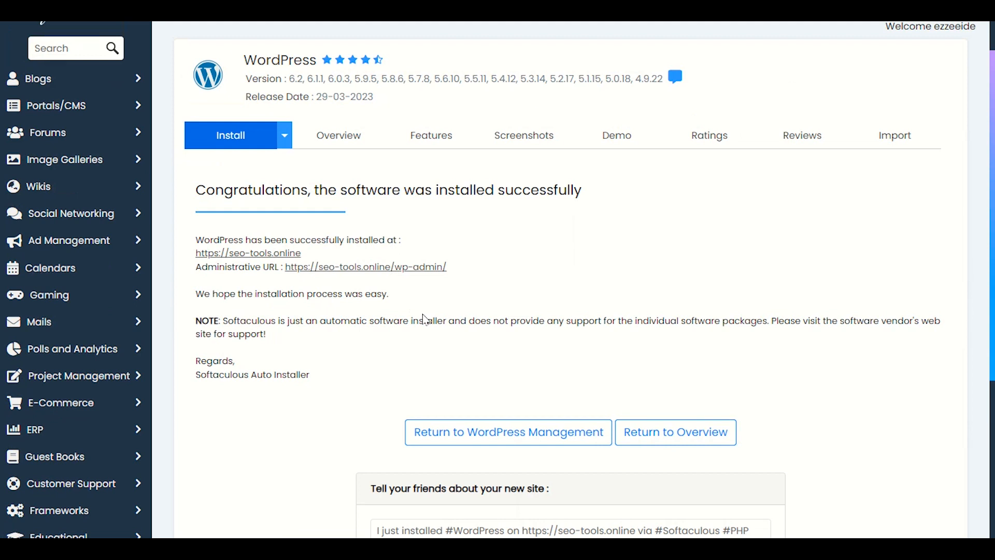
pyautogui.scroll(-1, 424, 316)
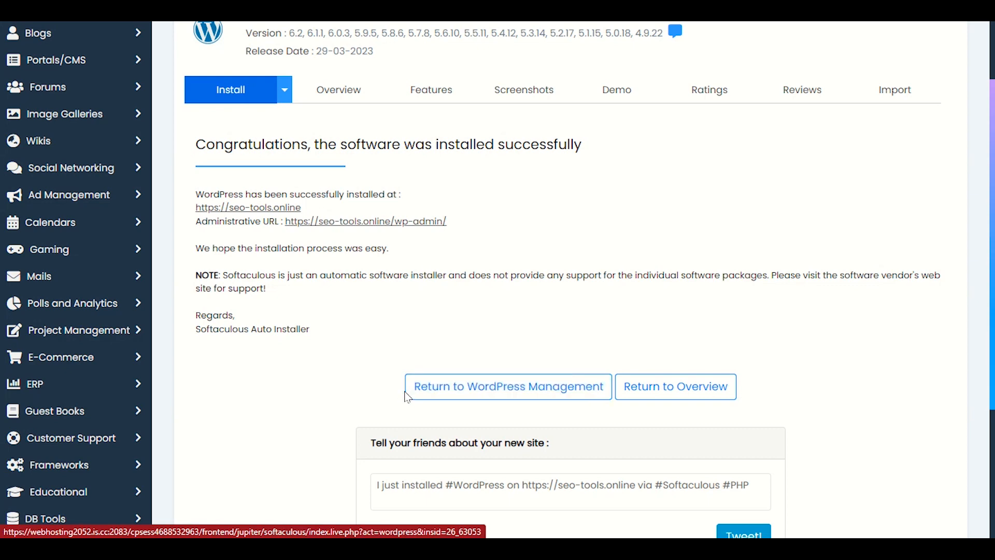
pyautogui.click(406, 395)
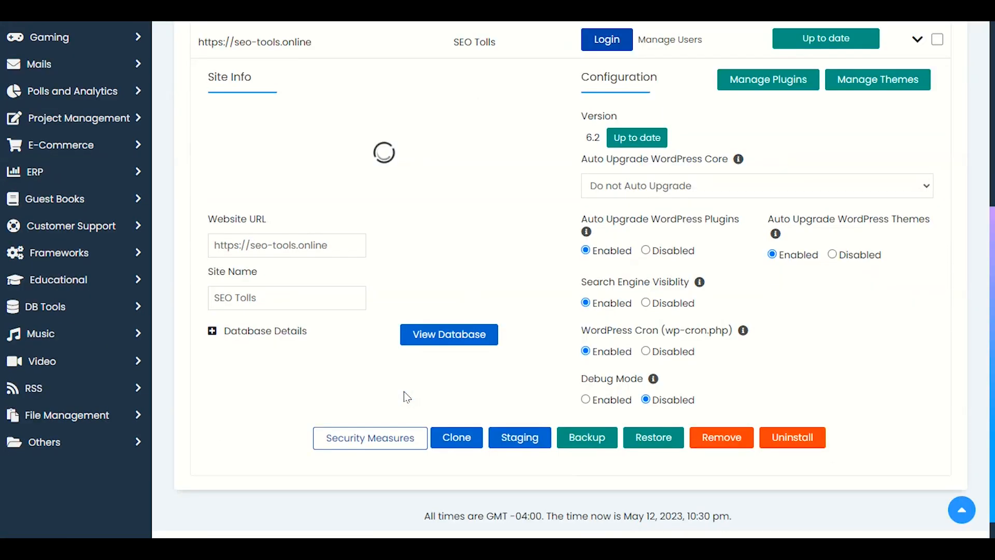
# - Examine the site info and configuration settings of the seo-tools.online installation
pyautogui.scroll(5, 407, 397)
pyautogui.scroll(-5, 405, 396)
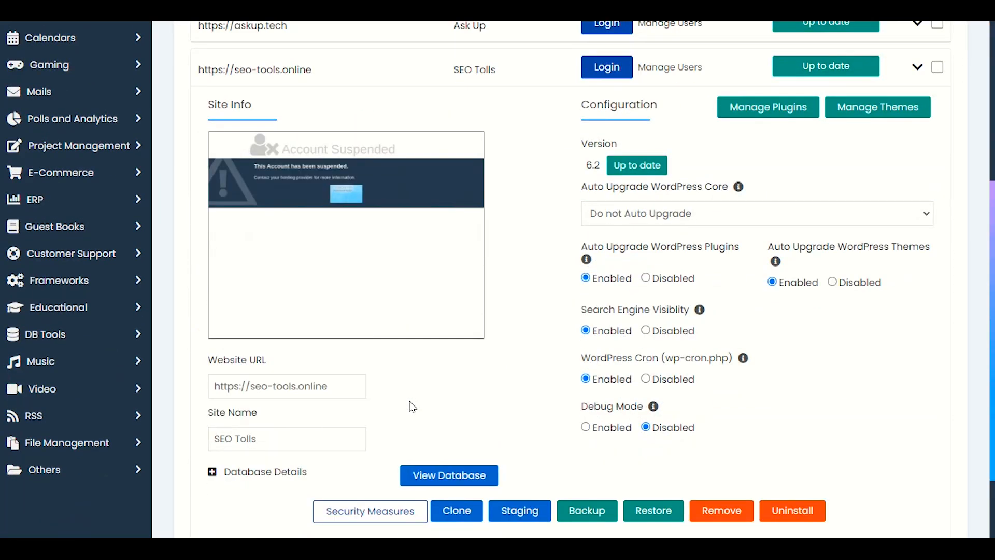
pyautogui.scroll(2, 409, 406)
pyautogui.scroll(-3, 408, 406)
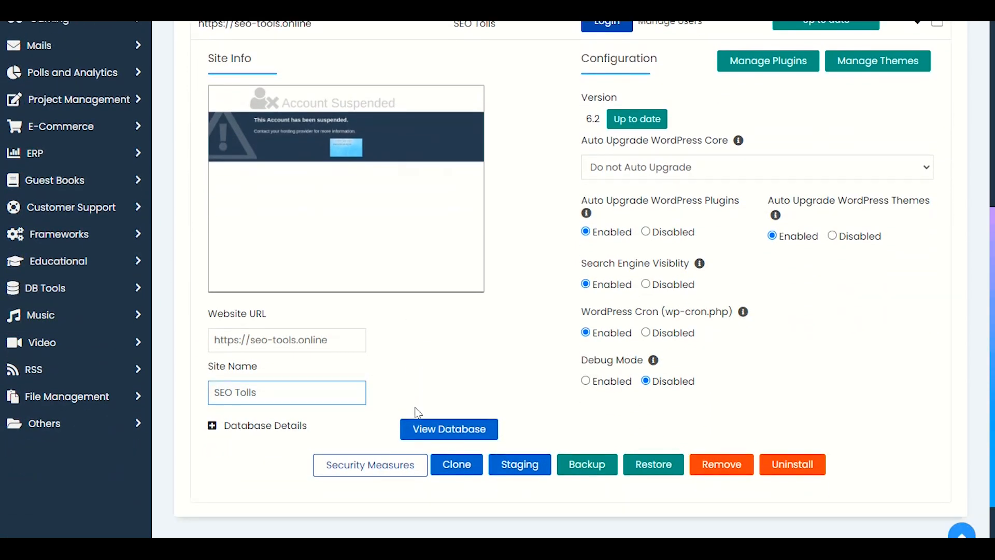
pyautogui.scroll(3, 417, 414)
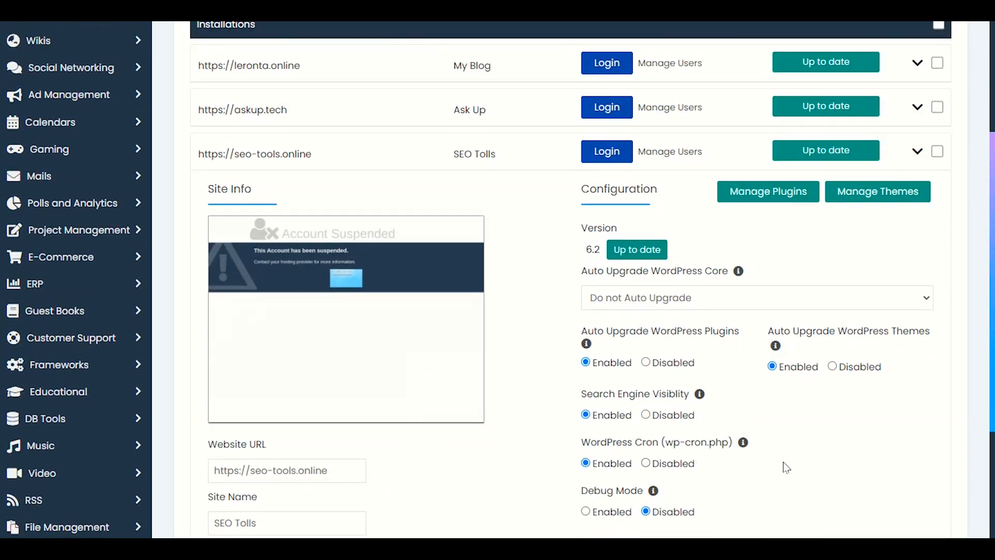
pyautogui.scroll(-2, 895, 426)
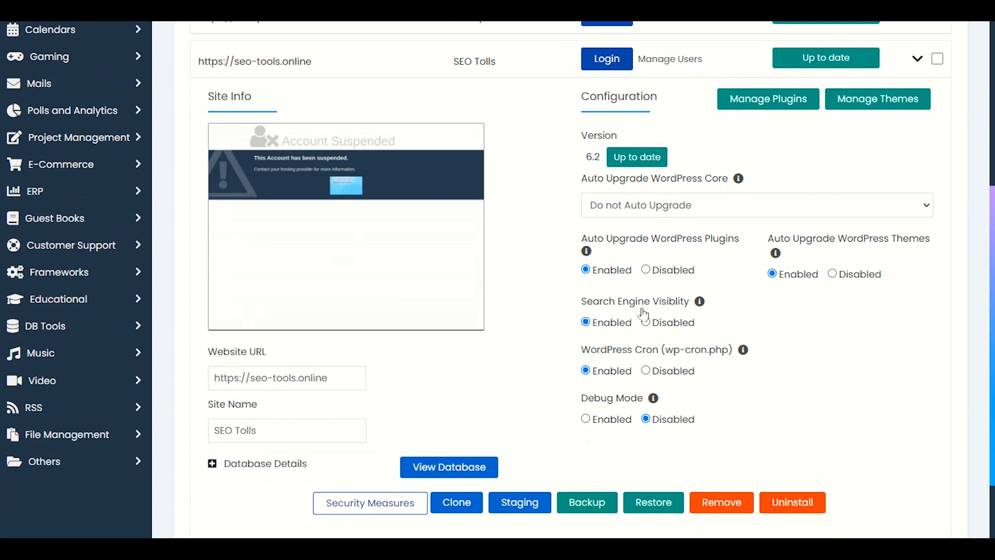
# - Examine the Search Engine Visibility, WordPress Cron and Debug Mode options and the Website URL field of the seo-tools.online installation
pyautogui.moveTo(700, 303)
pyautogui.scroll(-2, 582, 308)
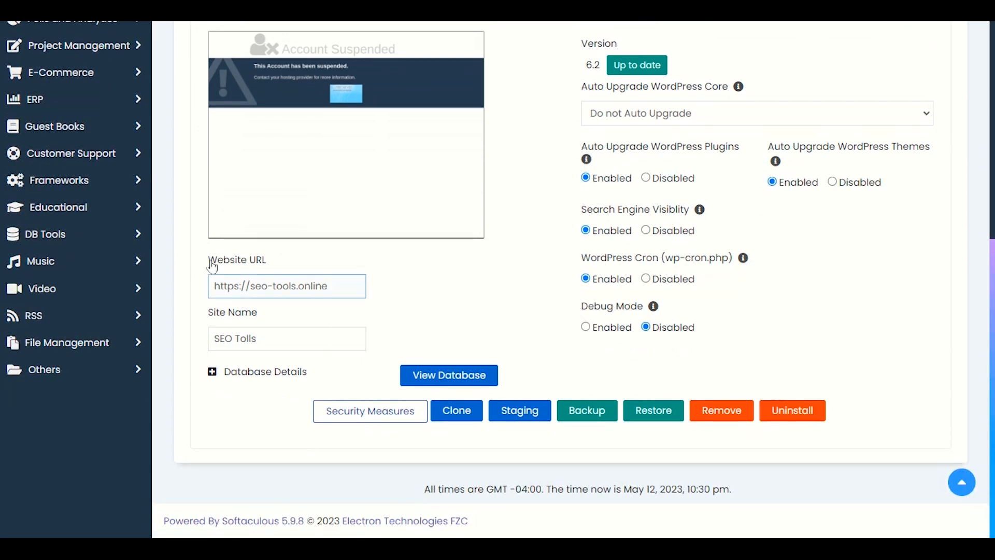
pyautogui.click(241, 291)
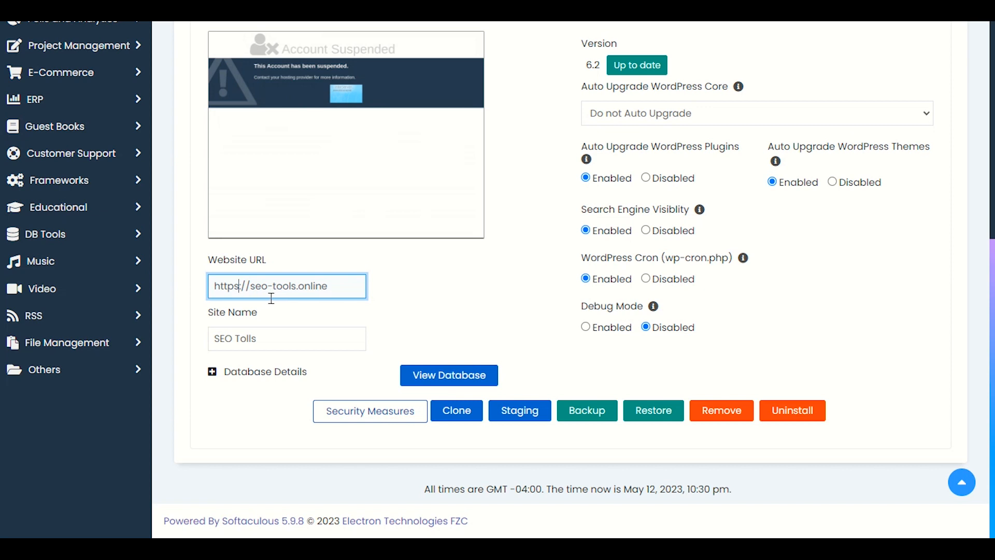
pyautogui.press('Delete')
pyautogui.click(533, 302)
pyautogui.scroll(2, 533, 300)
pyautogui.scroll(-2, 533, 301)
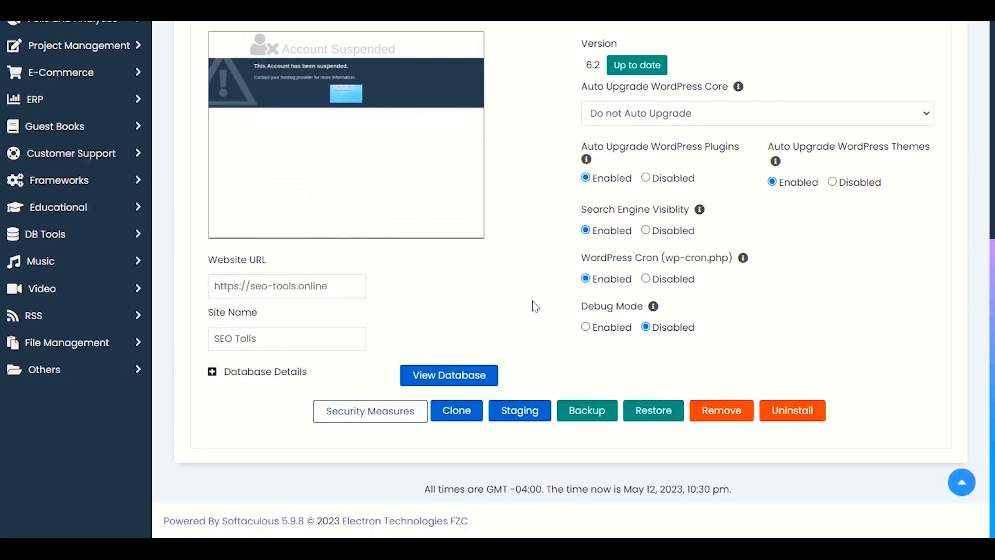
pyautogui.scroll(1, 533, 300)
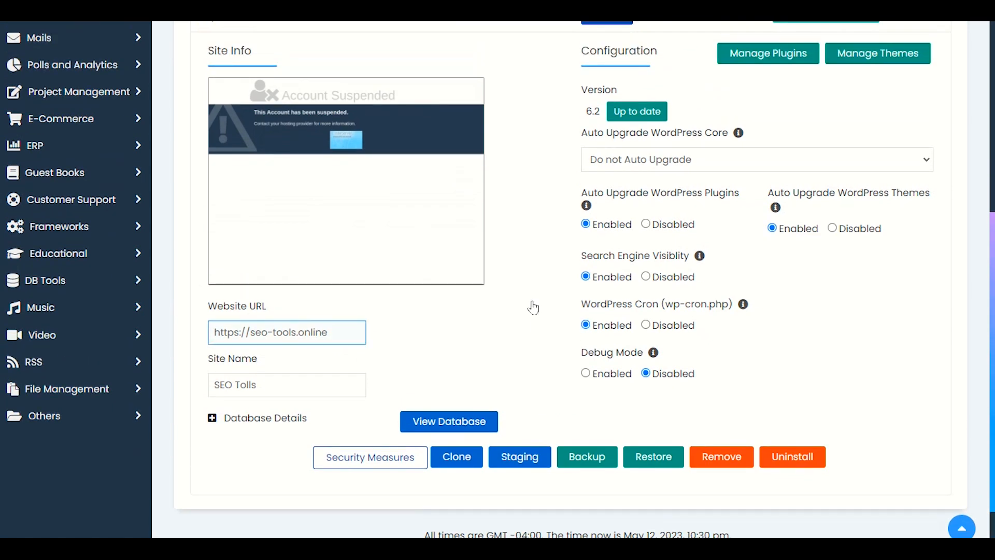
pyautogui.scroll(3, 533, 306)
pyautogui.scroll(-4, 533, 306)
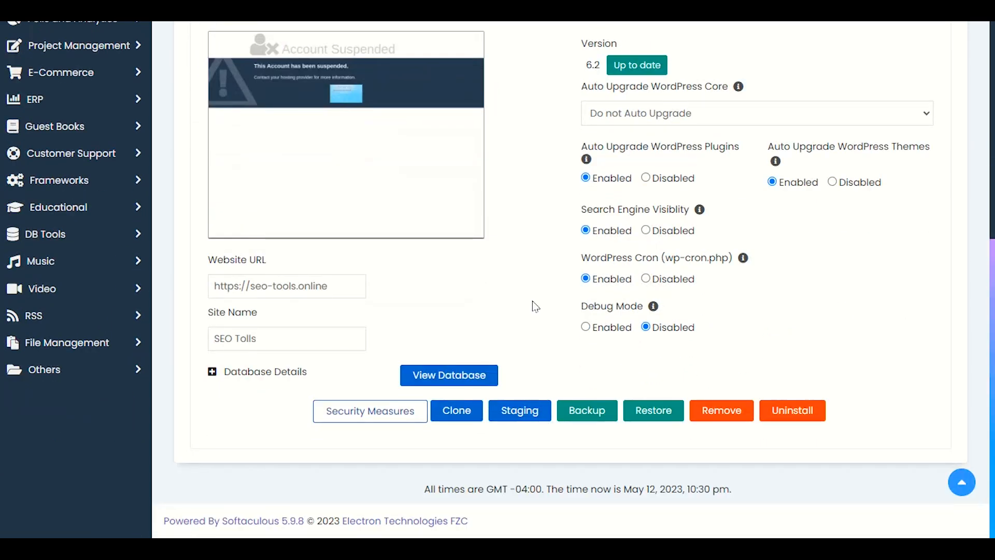
# - Open the WordPress admin login link of the seo-tools.online installation and return to the top of the installations list
pyautogui.scroll(6, 535, 307)
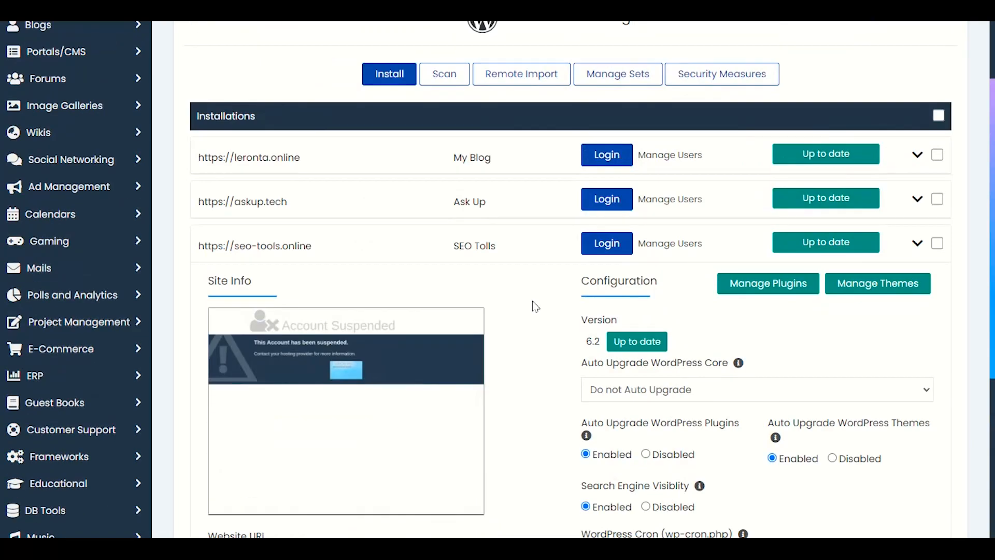
pyautogui.rightClick(616, 250)
pyautogui.click(584, 271)
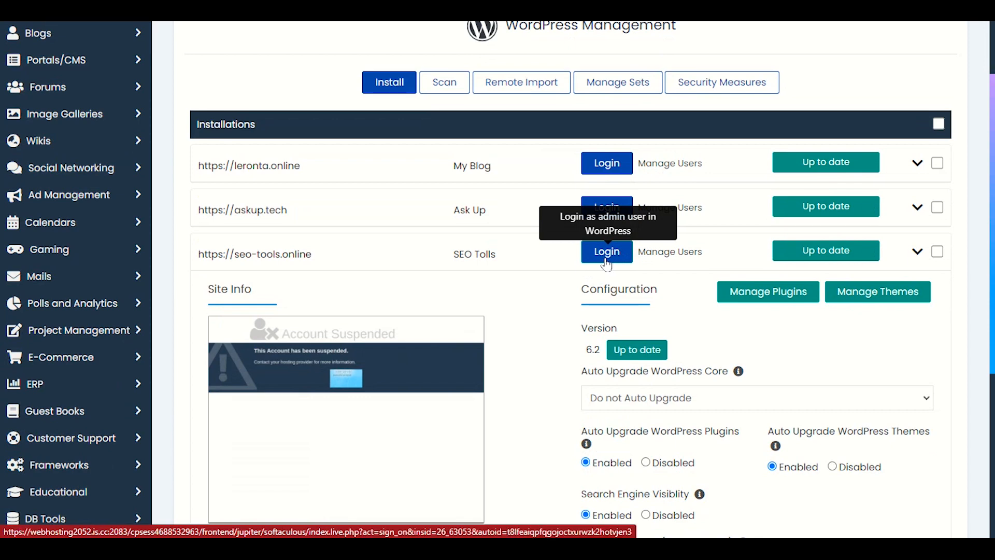
pyautogui.scroll(2, 606, 267)
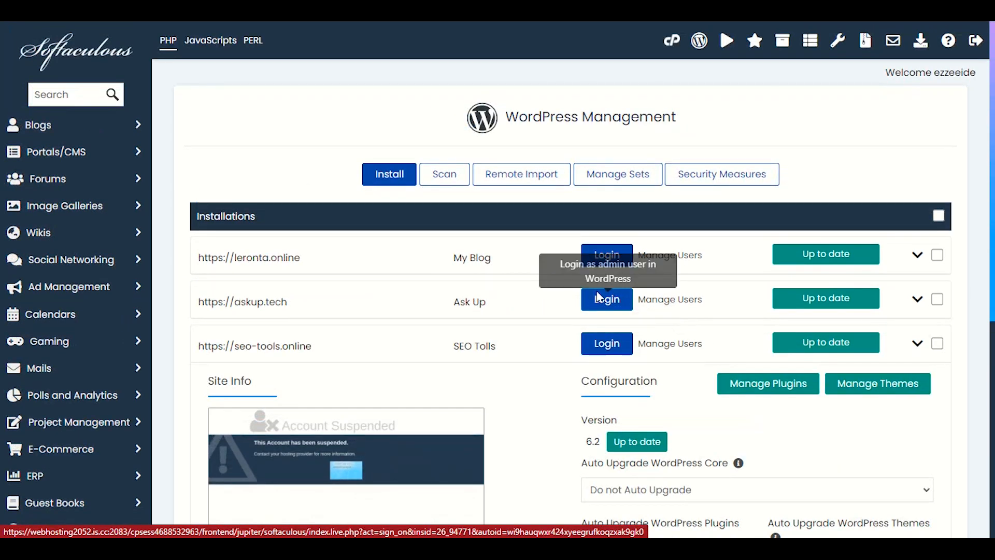